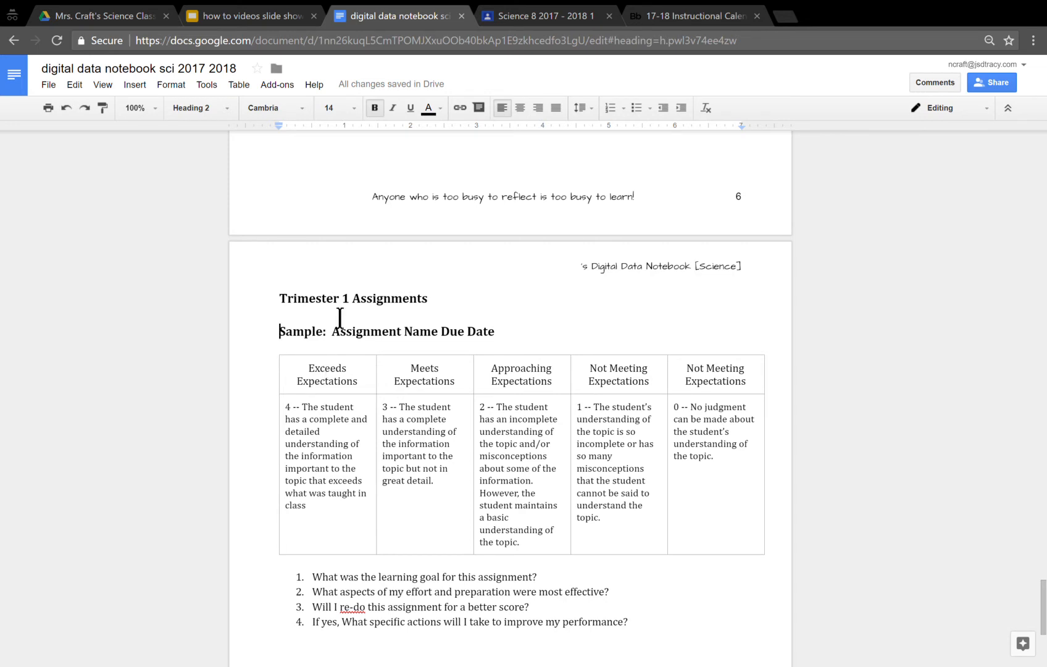
- Replace the sample assignment heading under Trimester 1 Assignments with "CW/HW: Notebook pgs 5-9"
left_click_drag(502, 337, 279, 333)
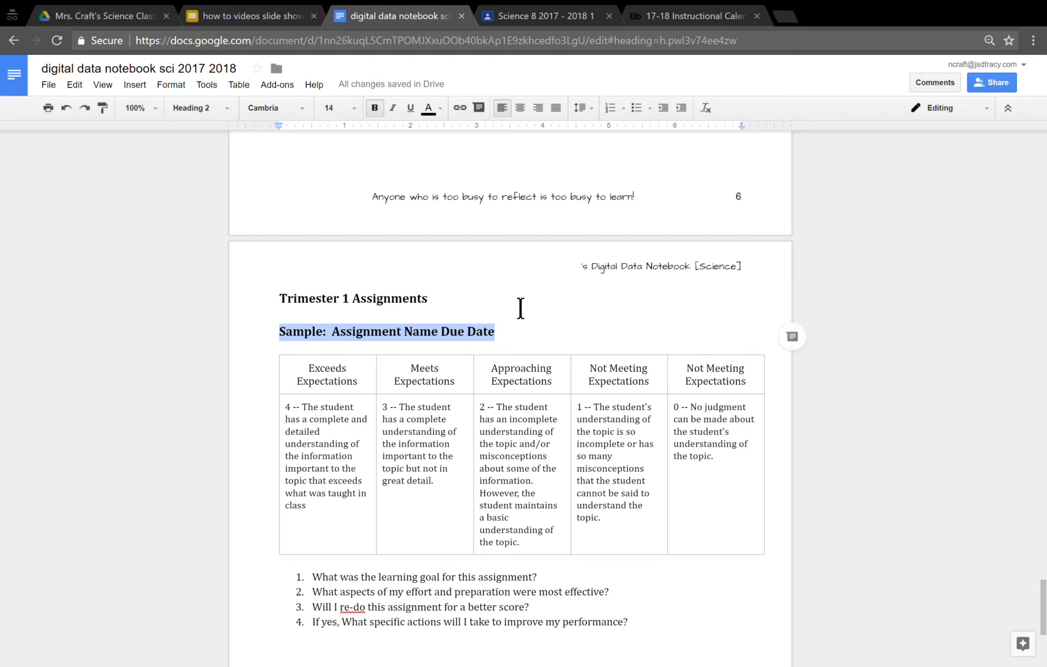
type("CW/HW")
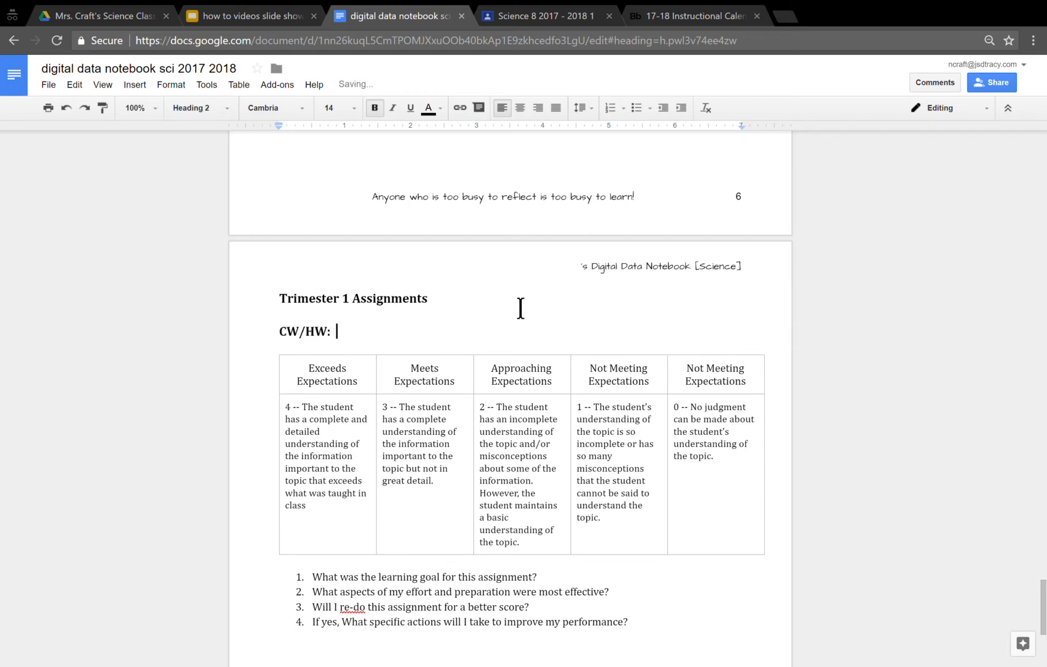
type(":  Notebook pgs 5-9")
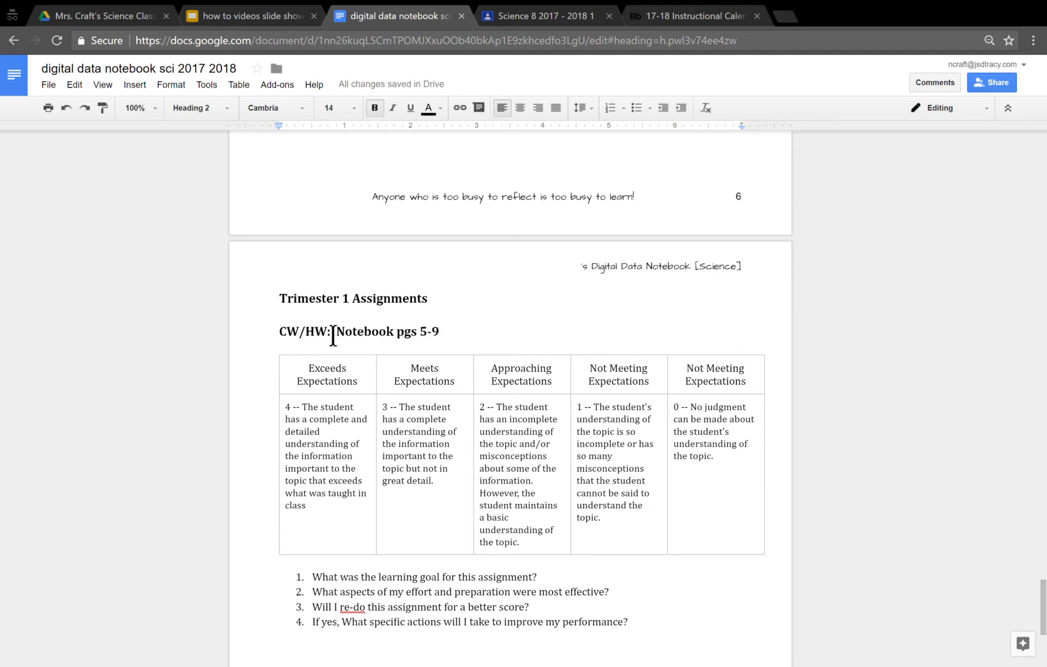
- Delete the generic rubric table below the CW/HW heading and select the blank line above the numbered questions
left_click(511, 409)
left_click_drag(307, 390, 733, 468)
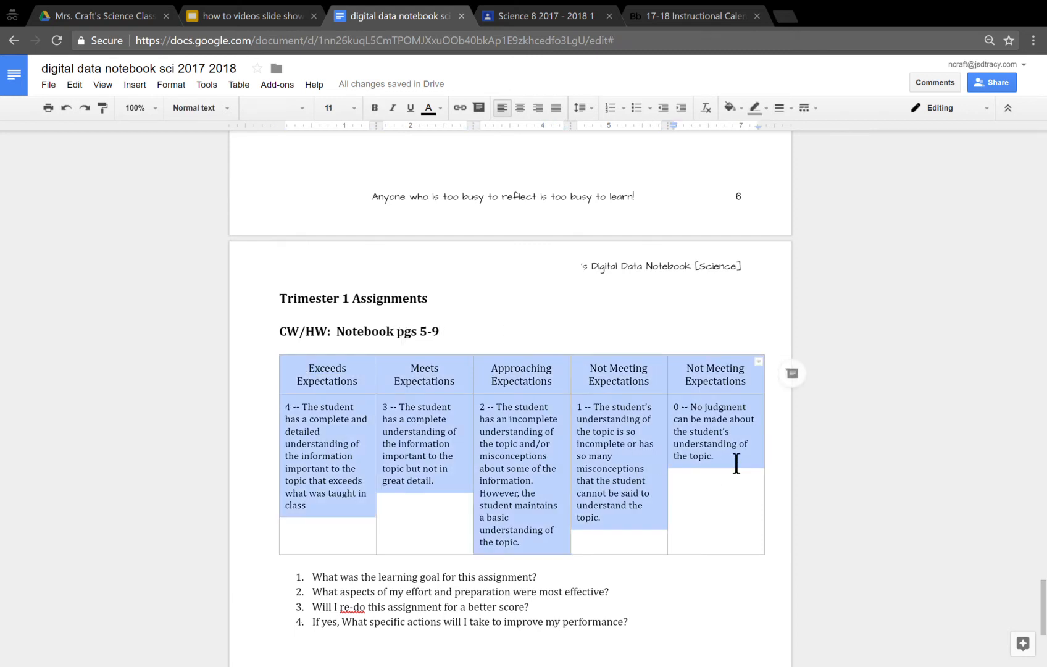
key("Delete")
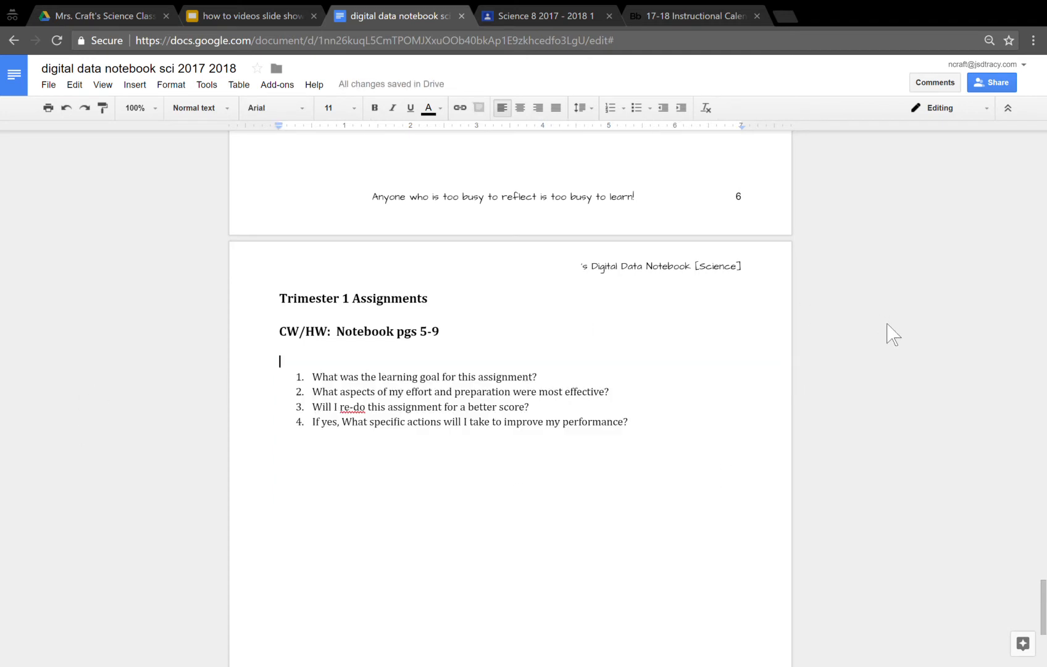
left_click(573, 392, "shift")
left_click(628, 440, "shift")
left_click(320, 364)
left_click_drag(319, 365, 317, 371)
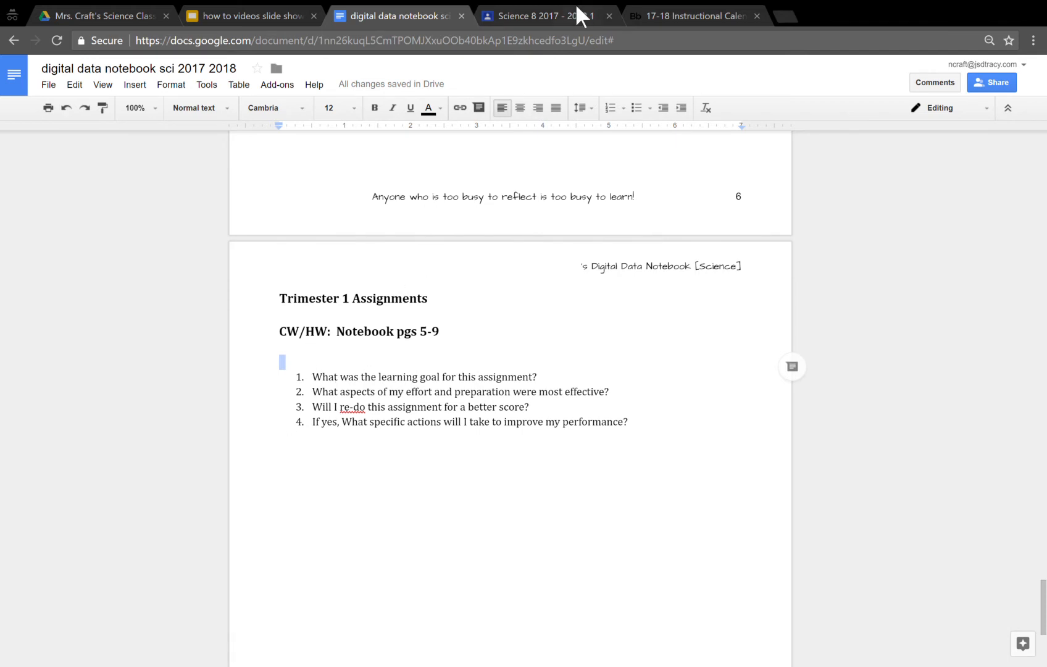
- Switch to Google Classroom and open the SBG Rubrics 2017 2018 slides from the Science 8 class's About page
left_click(514, 18)
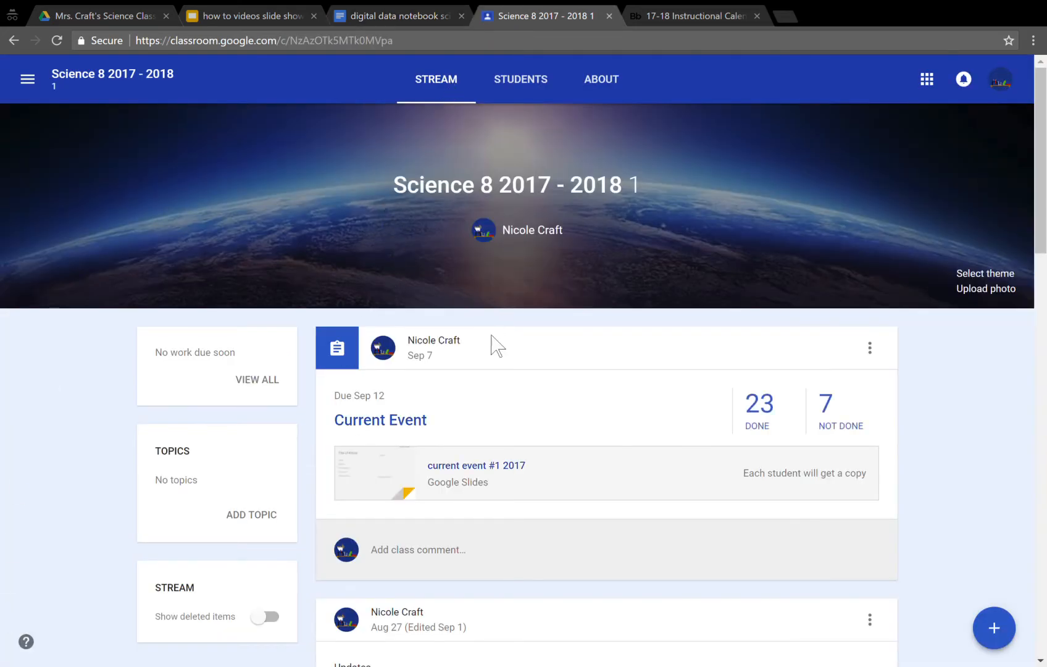
scroll(552, 510, "down", 20)
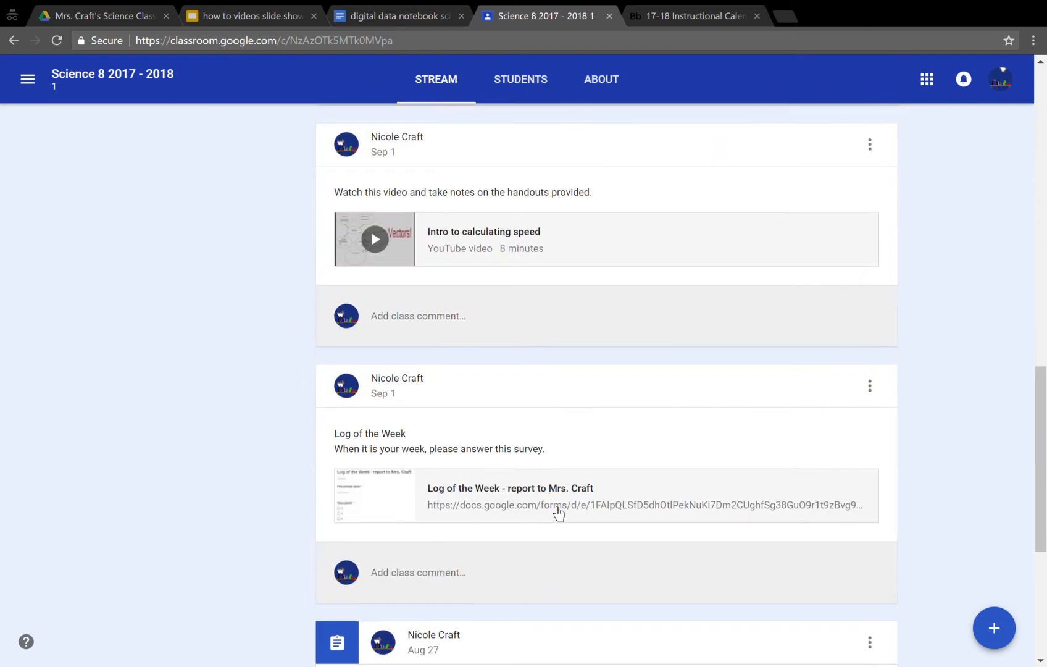
scroll(696, 515, "up", 20)
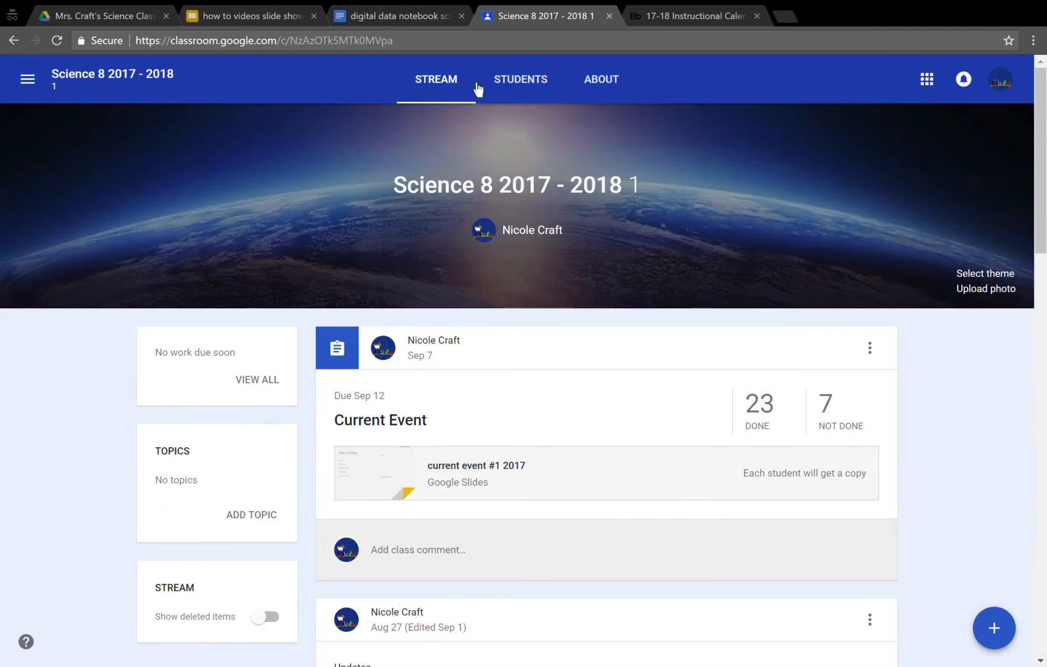
left_click(614, 93)
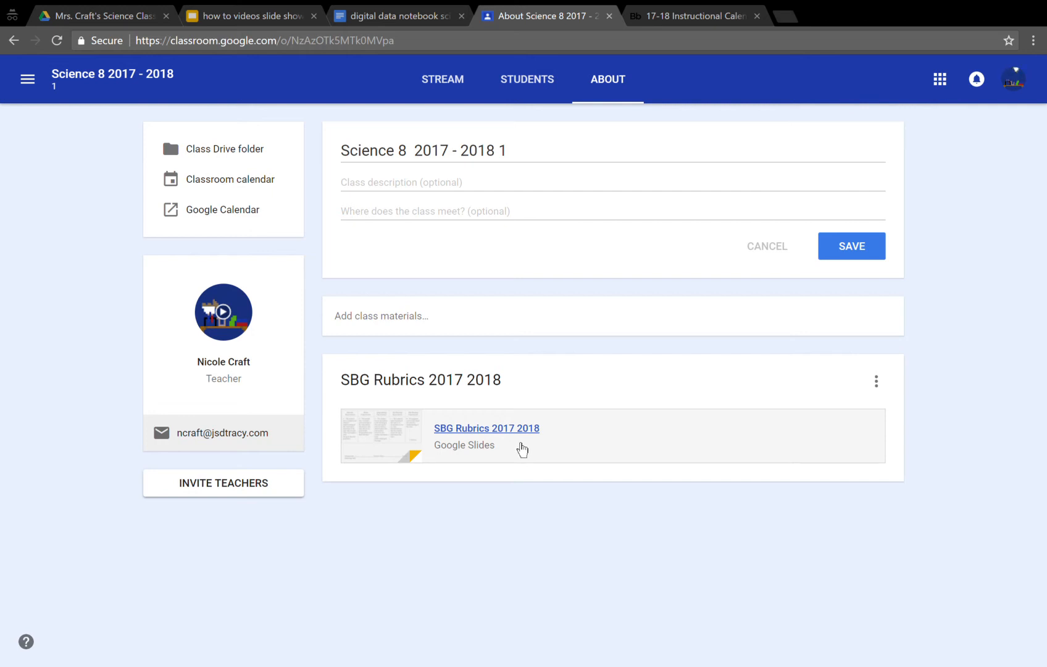
left_click(505, 428)
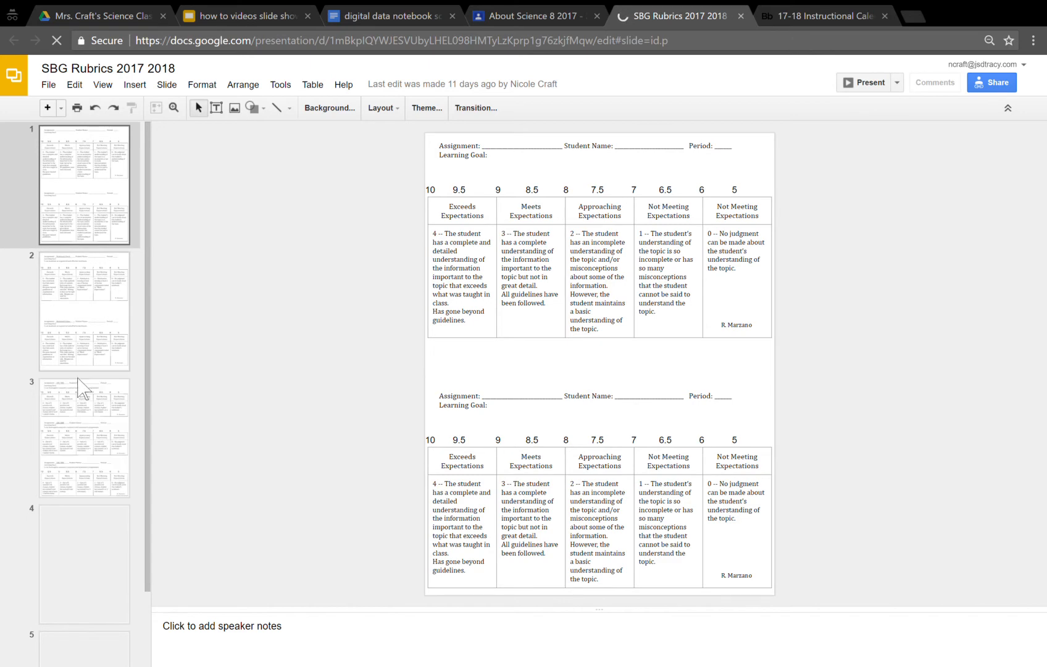
- Copy the first CW/HW rubric table on slide 3 and paste it below the CW/HW heading in the digital data notebook
left_click(60, 463)
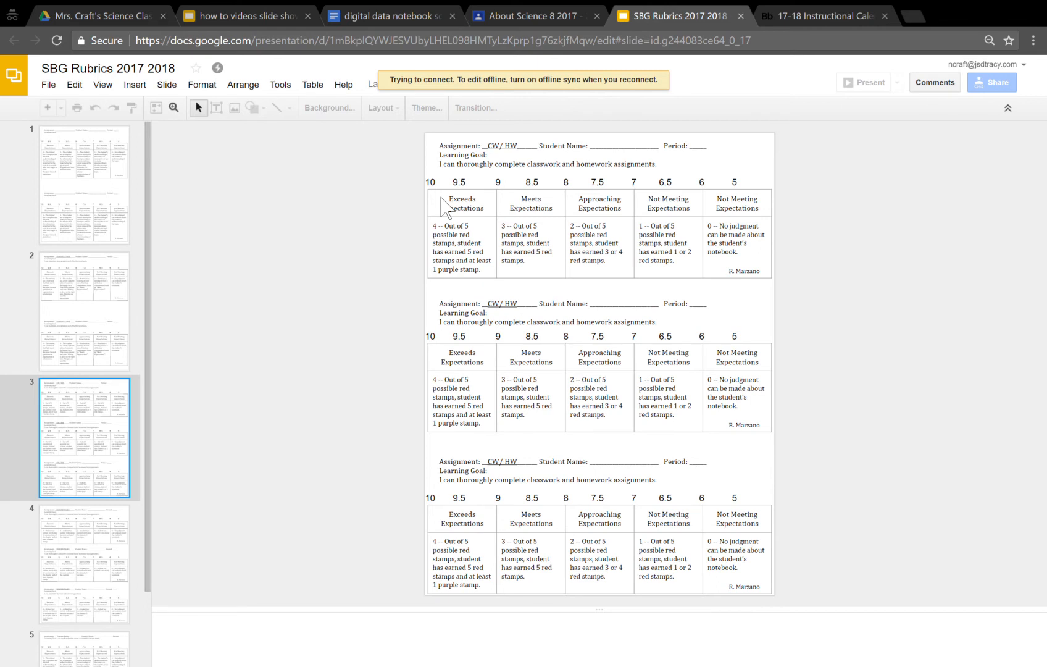
left_click(453, 208)
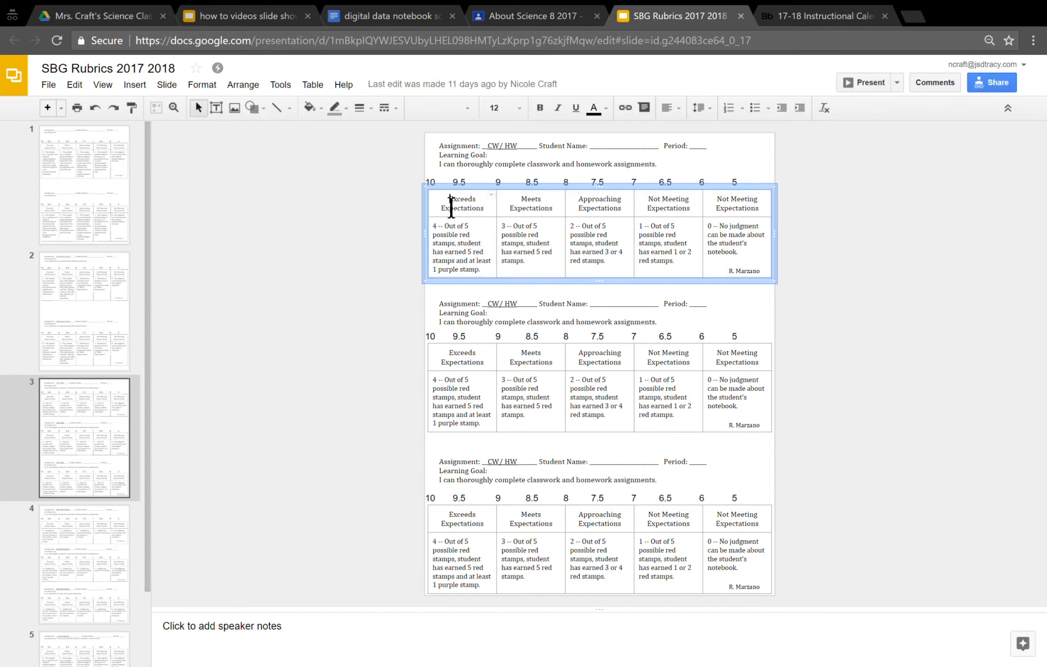
key("ctrl+a")
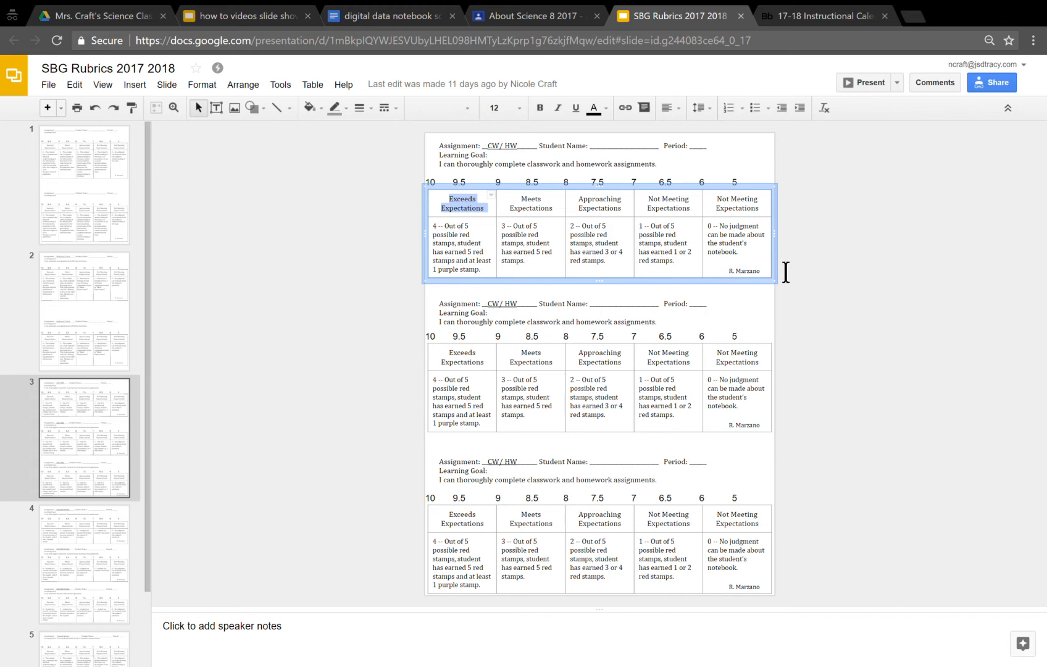
key("ctrl+a")
key("ctrl+c")
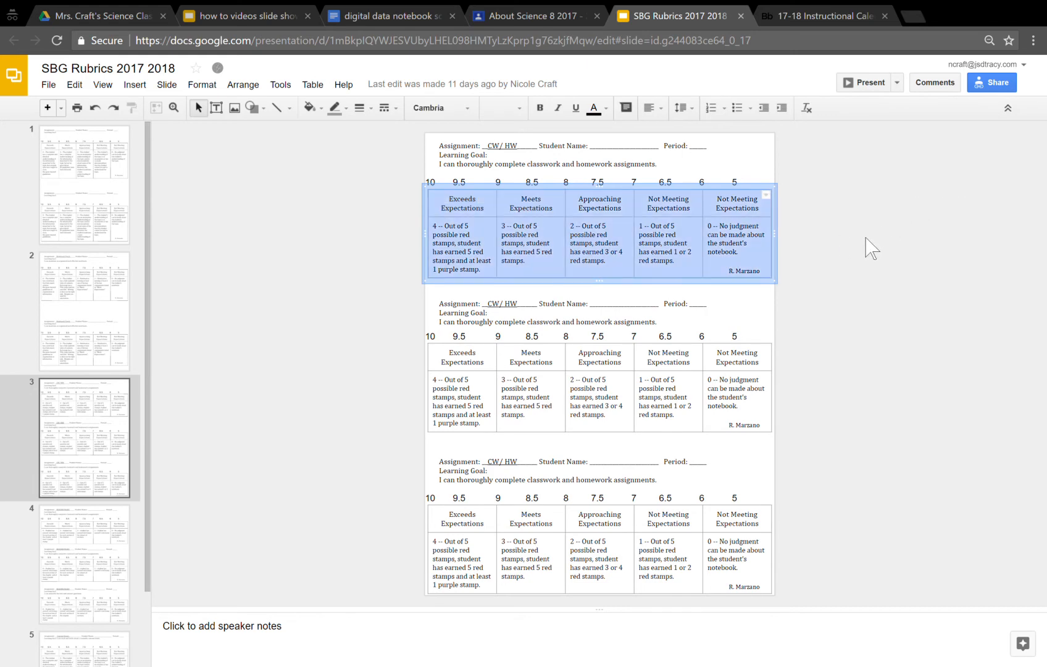
left_click(341, 15)
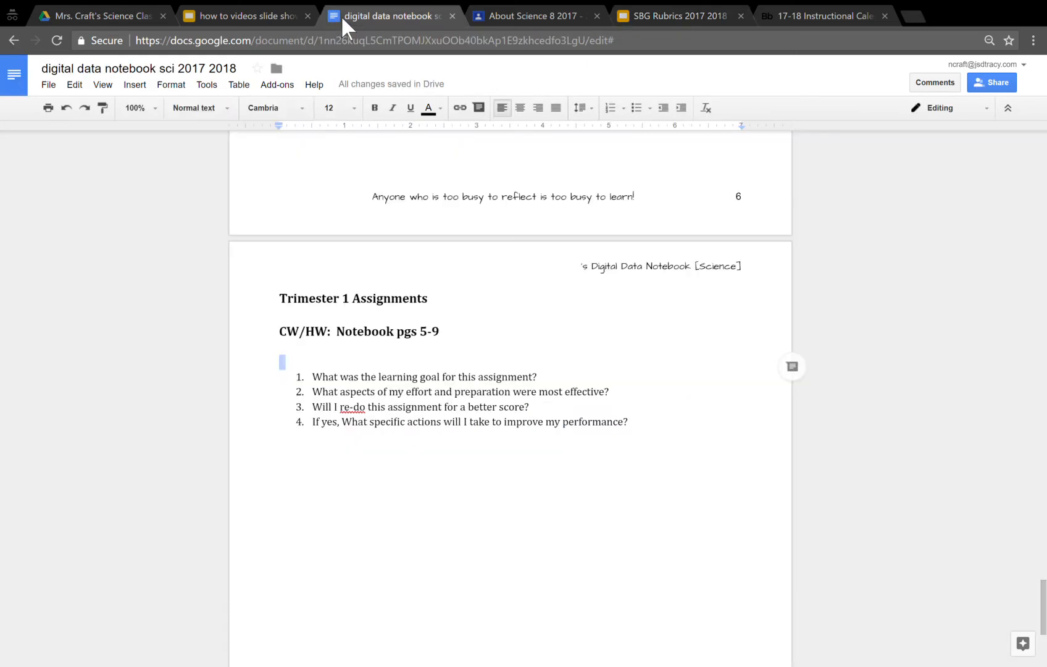
key("ctrl+v")
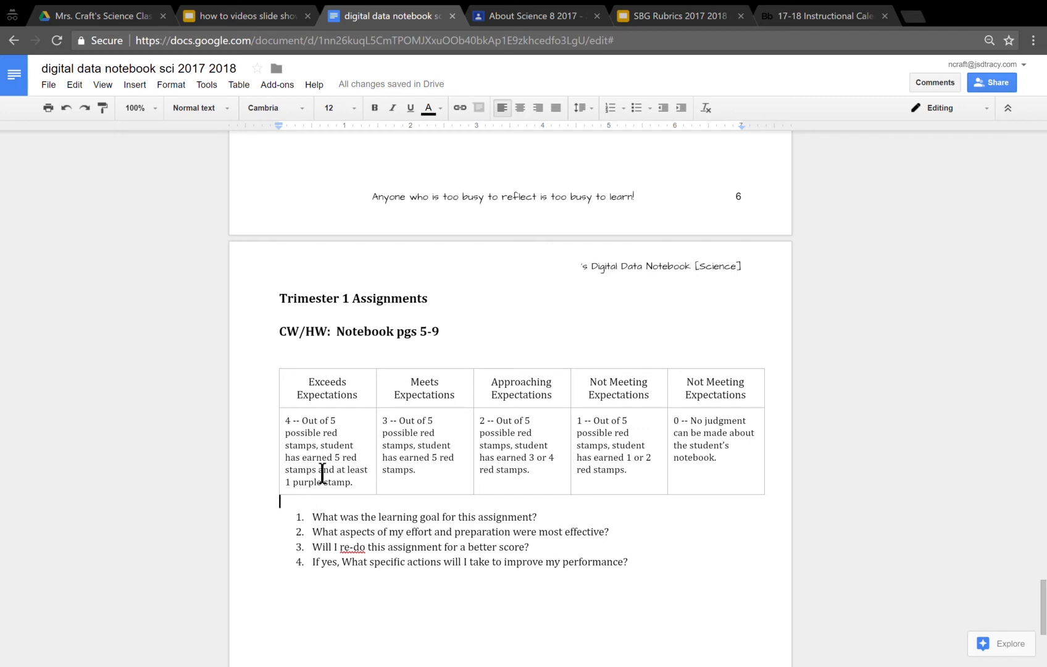
- Copy the first rubric's assignment, student name and learning goal text from the slide into the notebook, above the pasted table
left_click(675, 18)
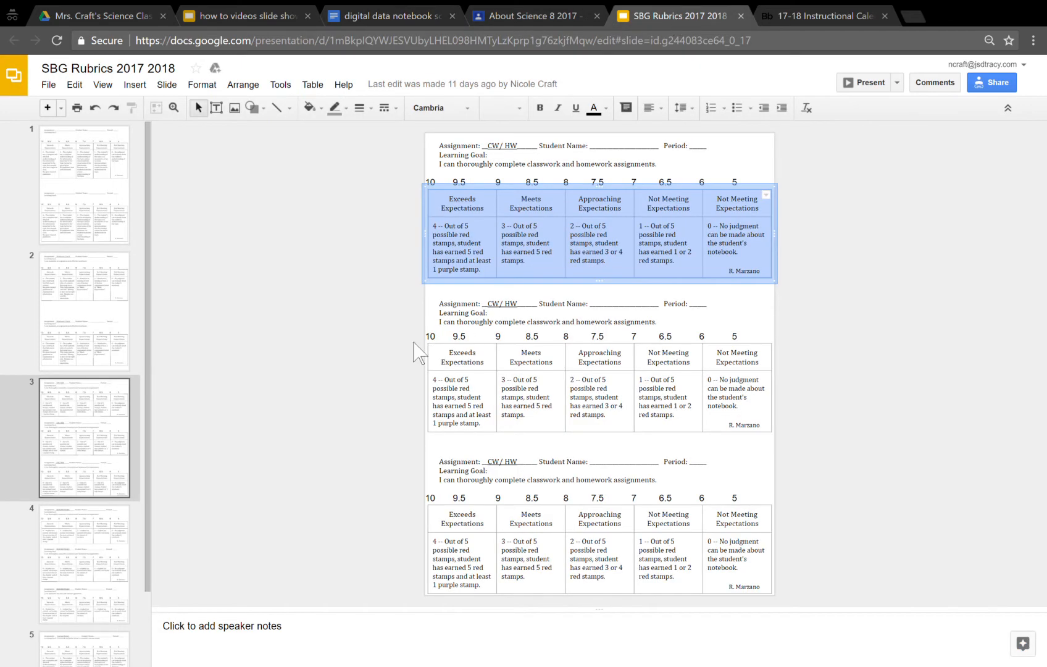
left_click(442, 184)
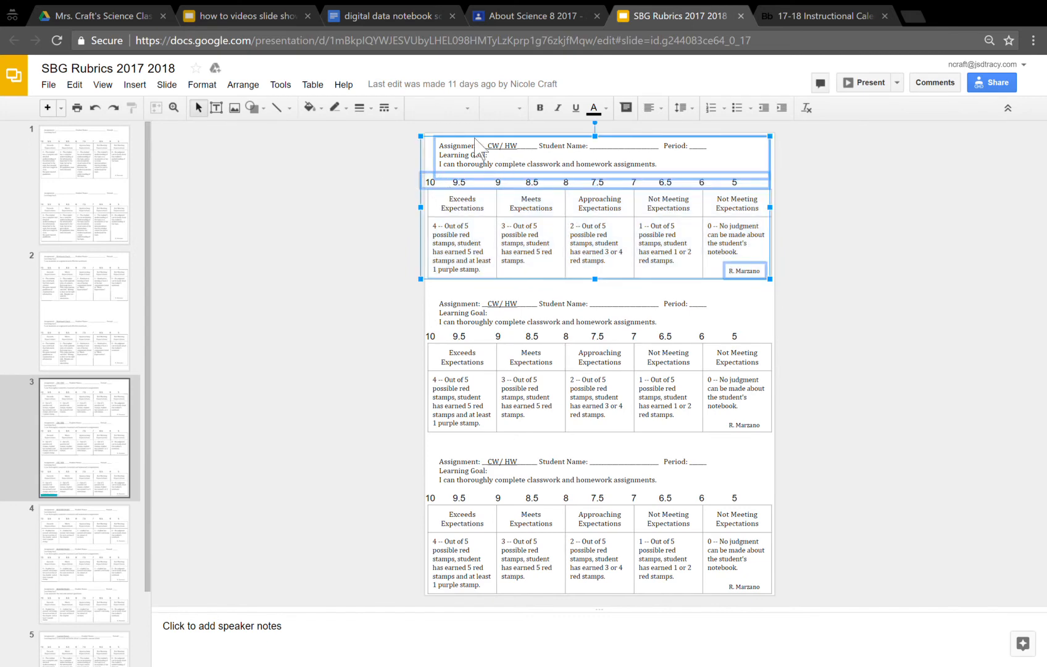
left_click(452, 169)
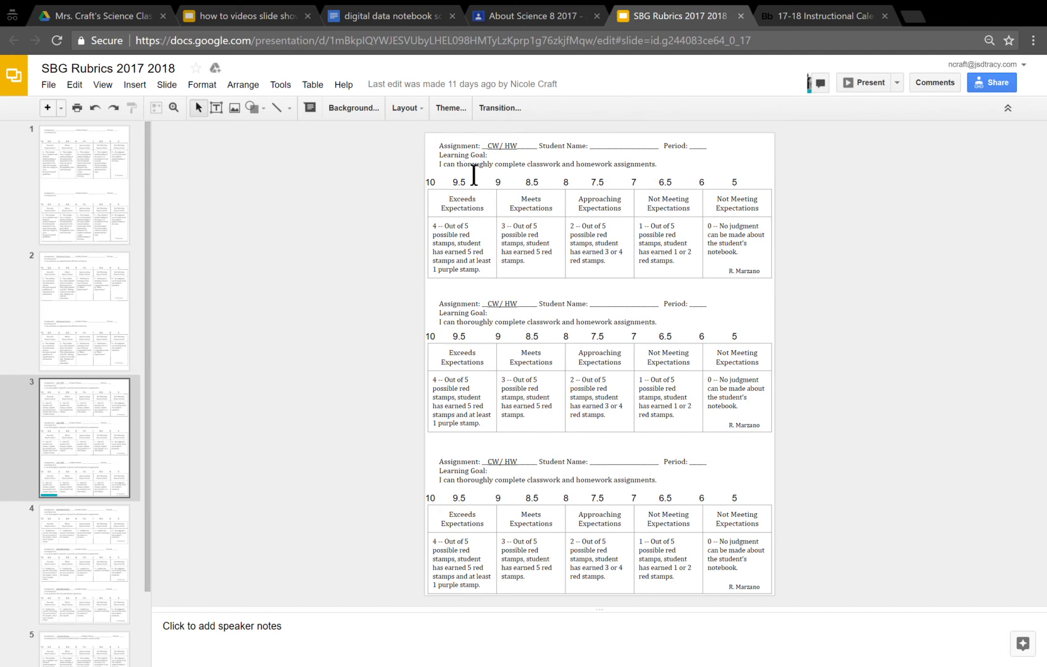
left_click(471, 166)
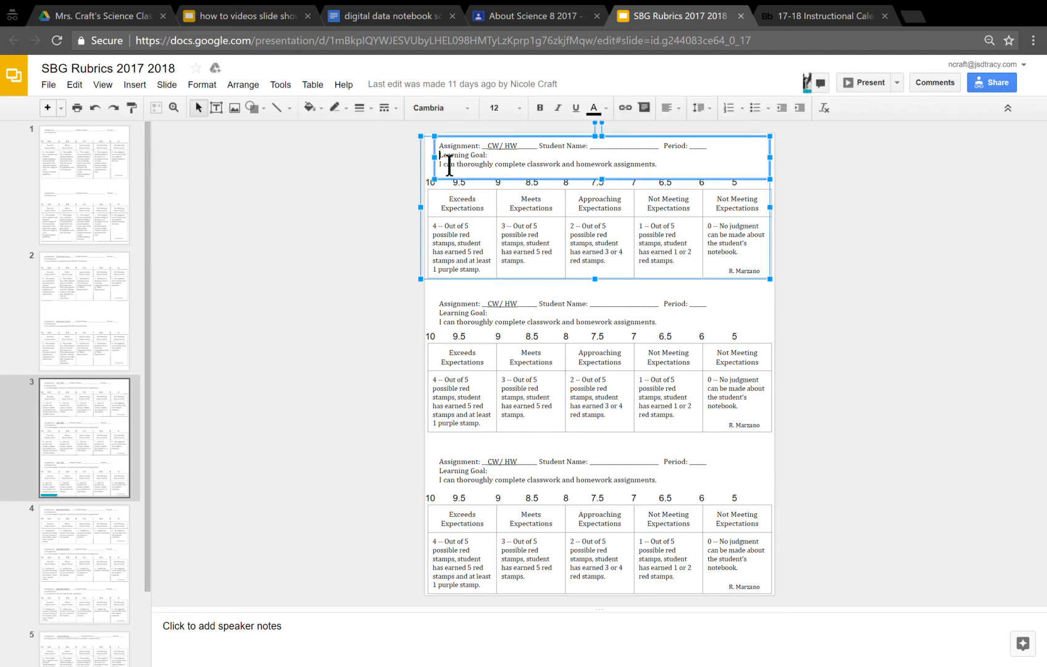
left_click(459, 155)
key("ctrl+a")
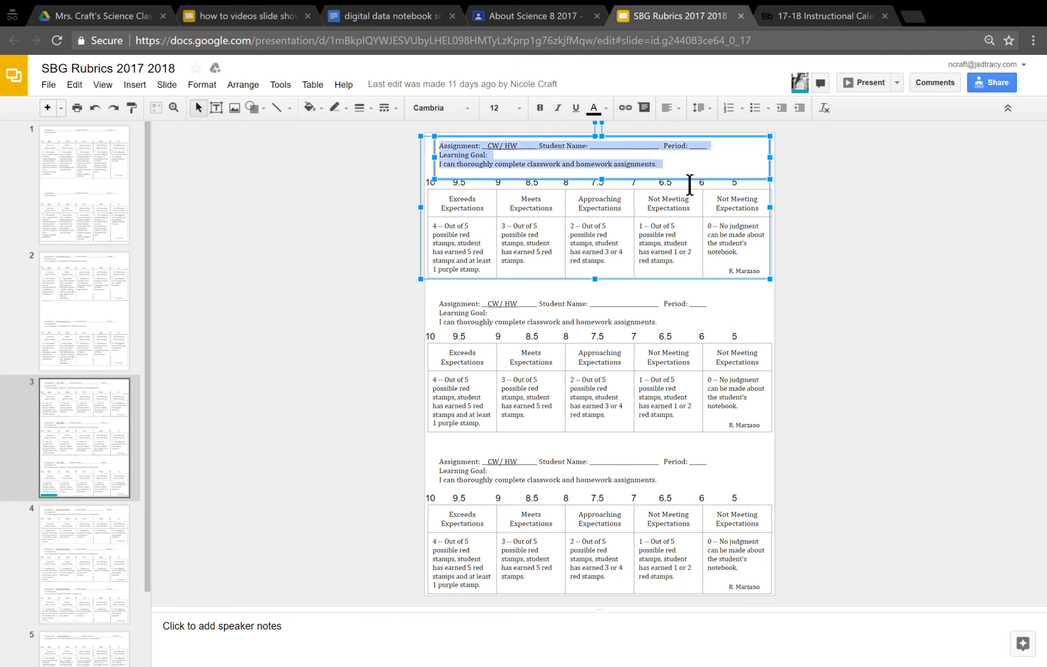
left_click(391, 15)
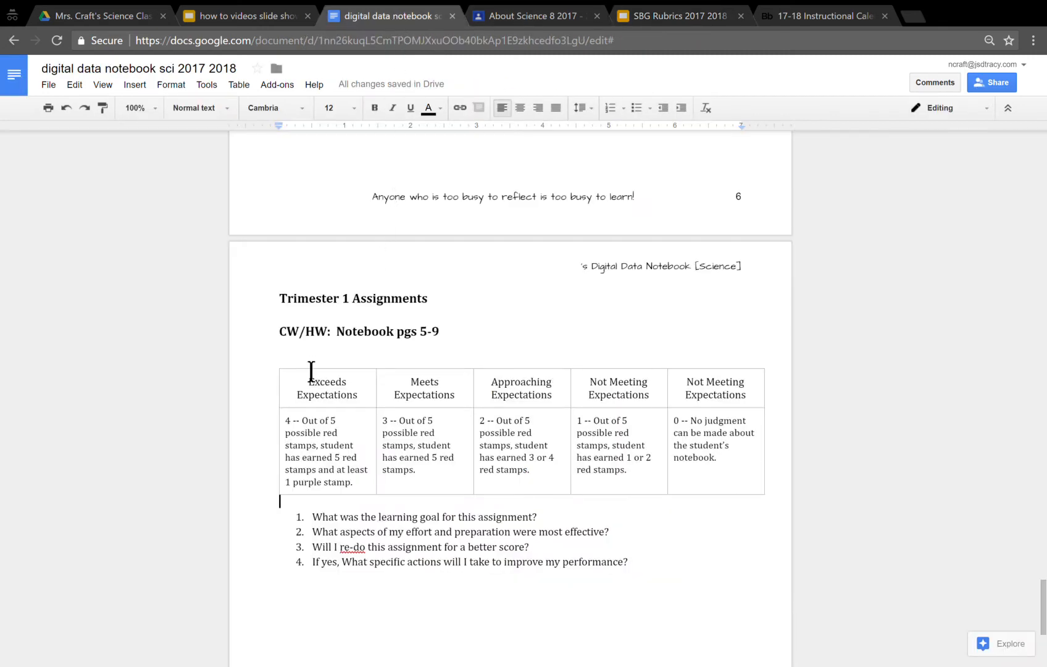
key("ctrl+v")
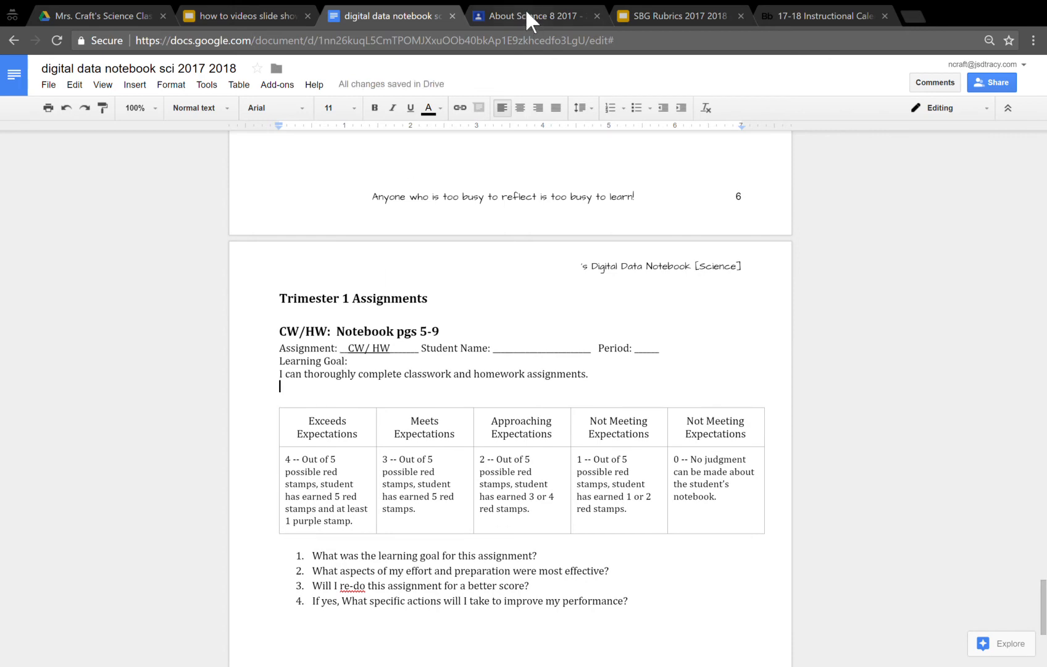
- Copy the 10-to-5 score scale from the slide's first rubric and paste it under the learning goal in the notebook
left_click(689, 15)
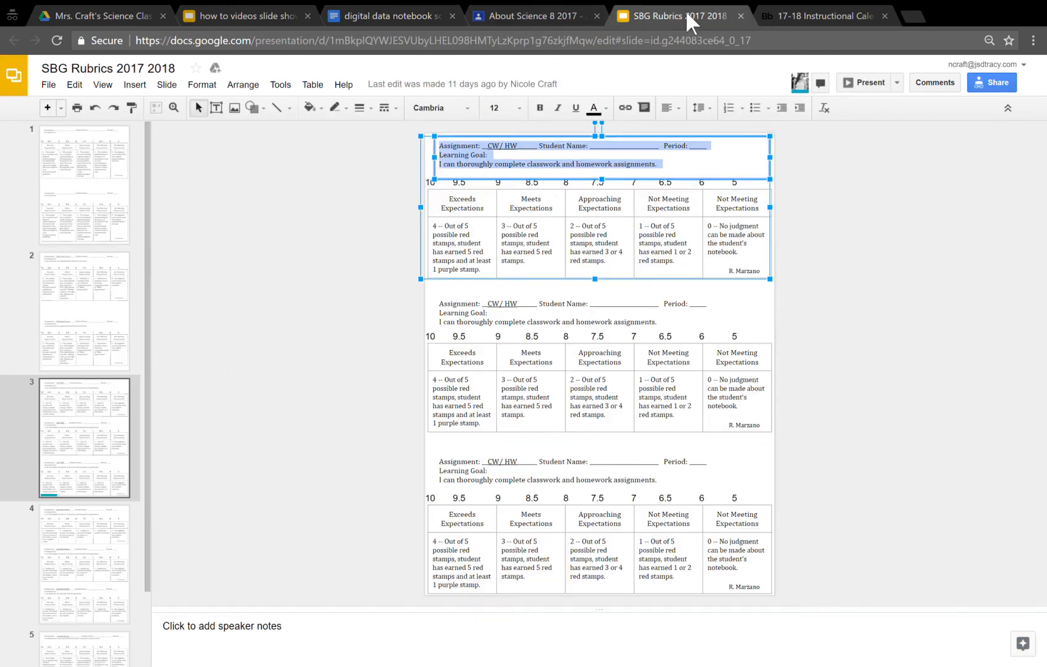
left_click(436, 181)
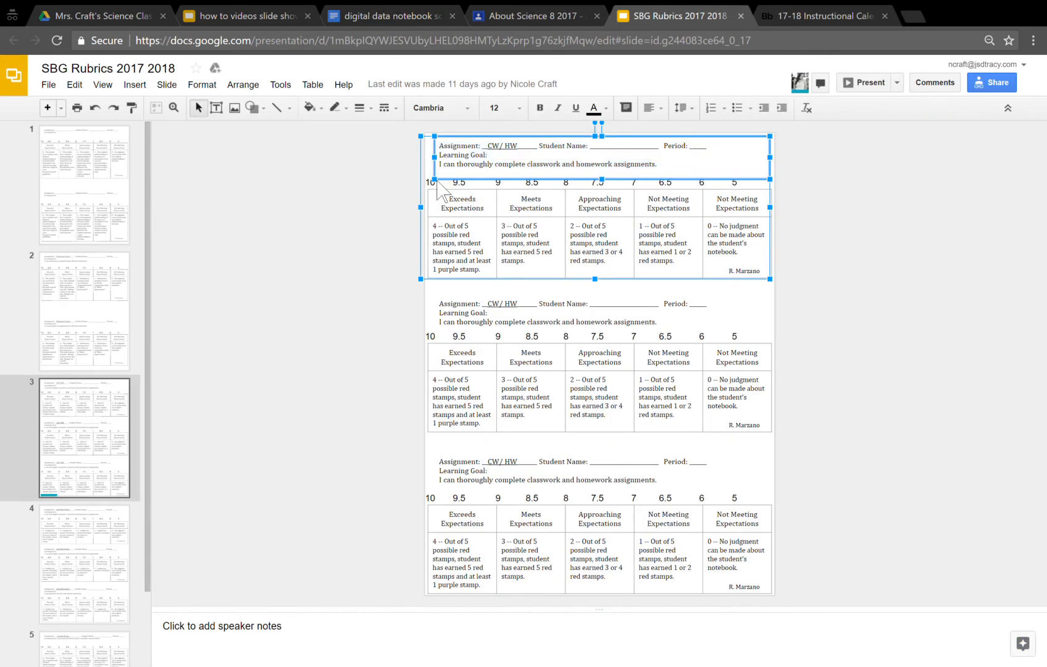
left_click(436, 186)
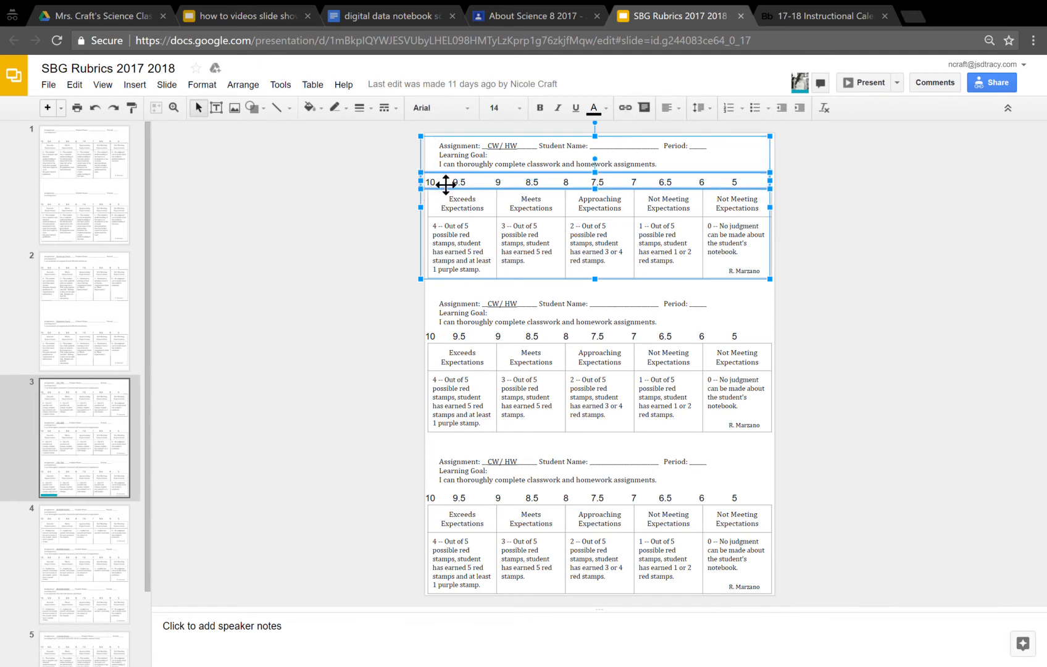
left_click(437, 185, "shift")
left_click(439, 189, "shift")
left_click(427, 190)
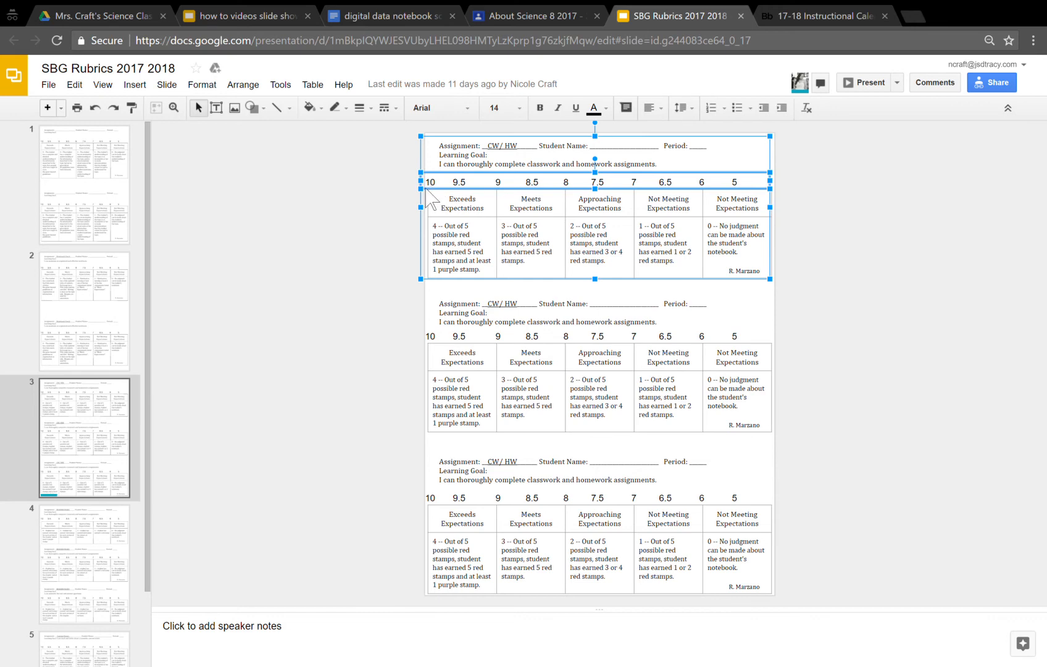
left_click(379, 16)
type("10 9.5 9 8.5 8 7.5 7 6.5 6 5")
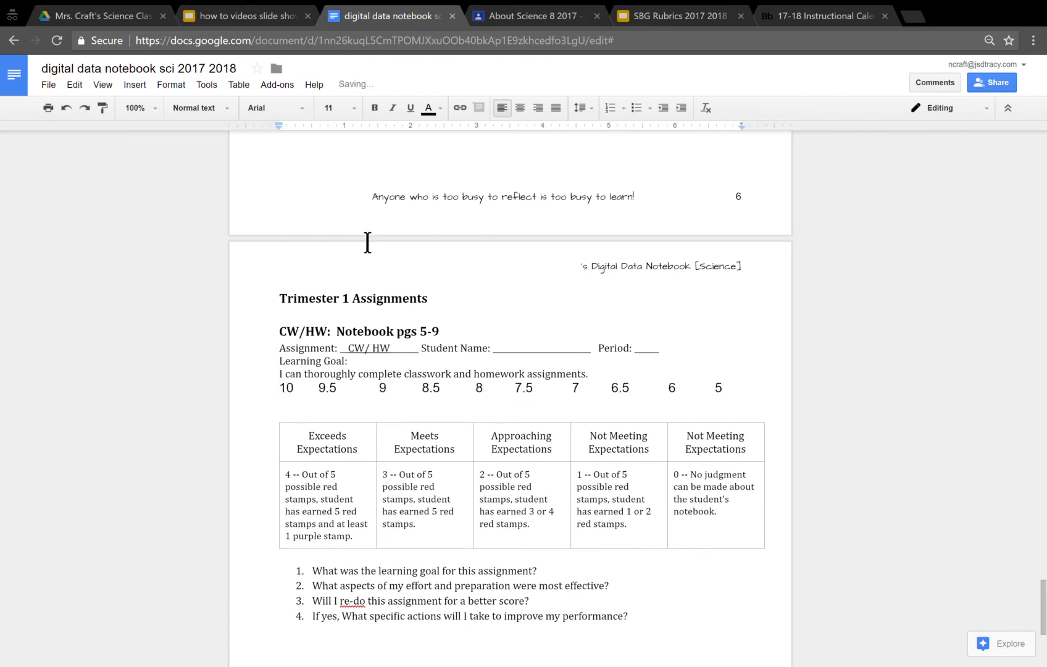
- Remove the blank lines between the score scale and the rubric table, and insert one between the learning goal and the scale
key("BackSpace")
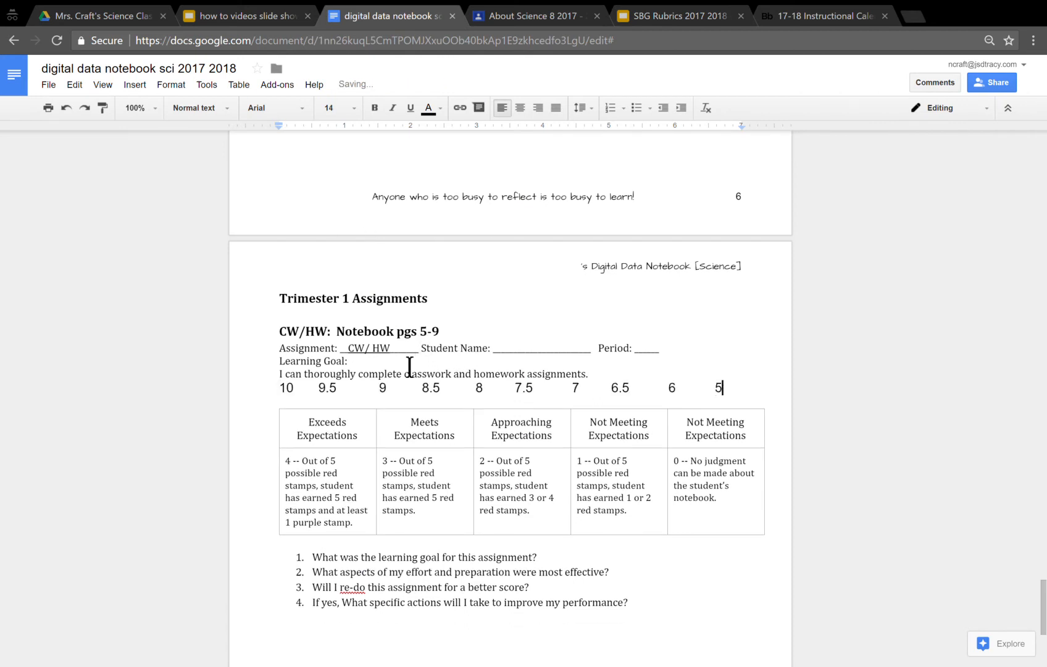
key("Return")
key("BackSpace")
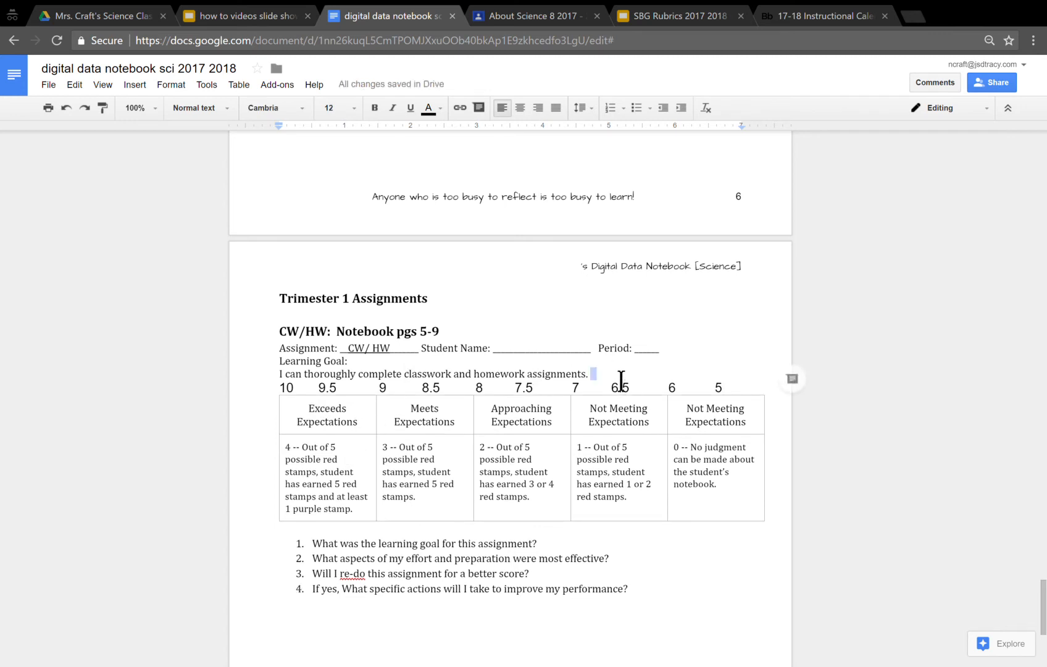
key("Return")
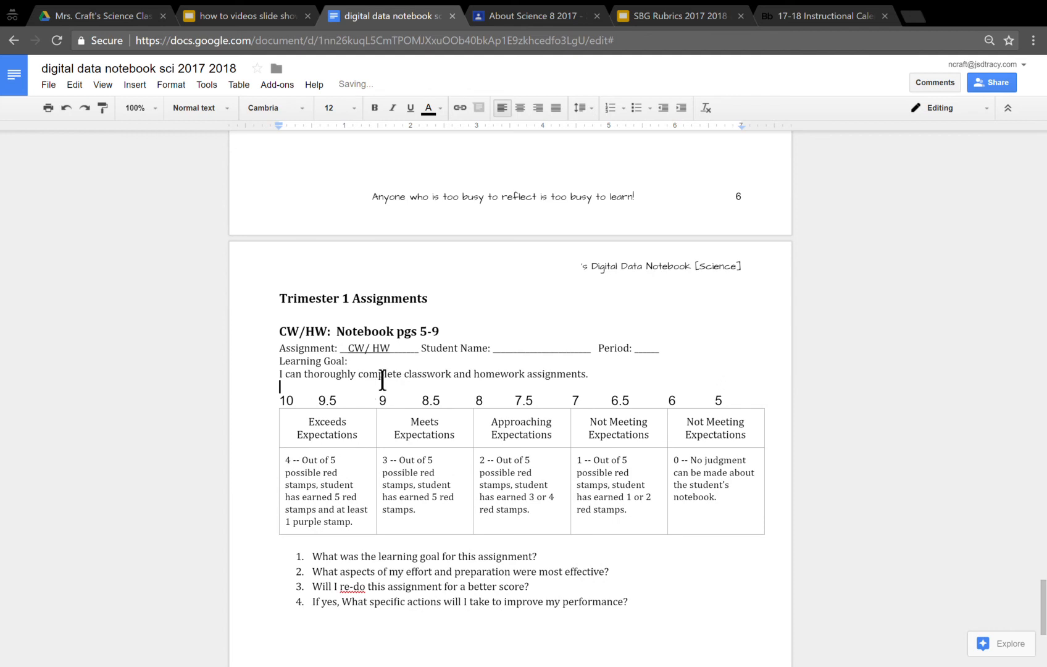
- Highlight the 7.5 score in yellow on the scale above the CW/HW rubric table
left_click(511, 349)
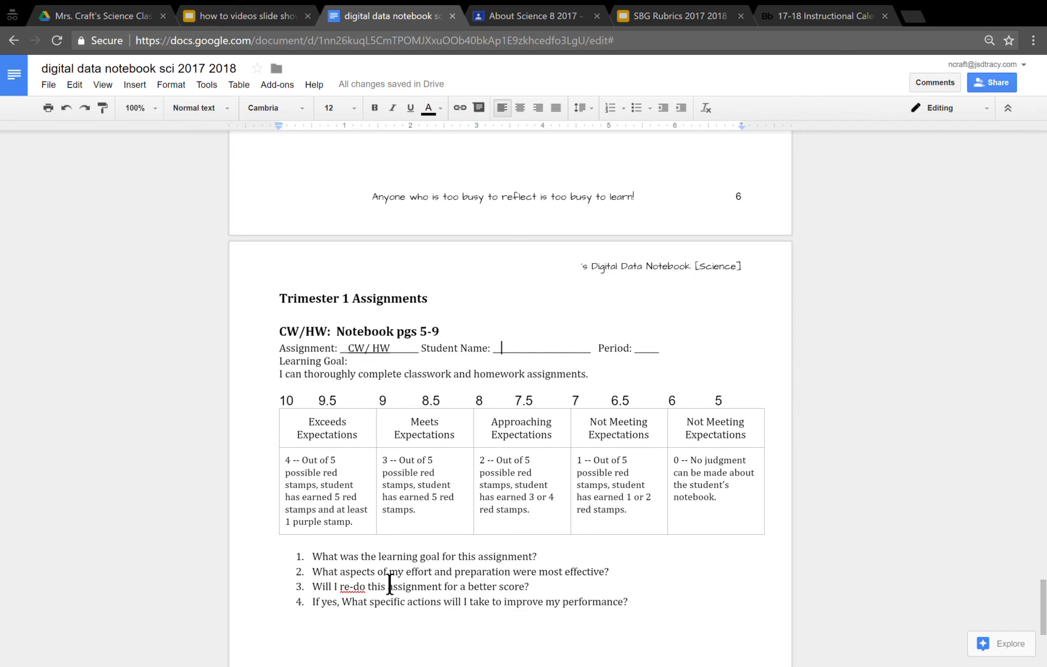
double_click(528, 401)
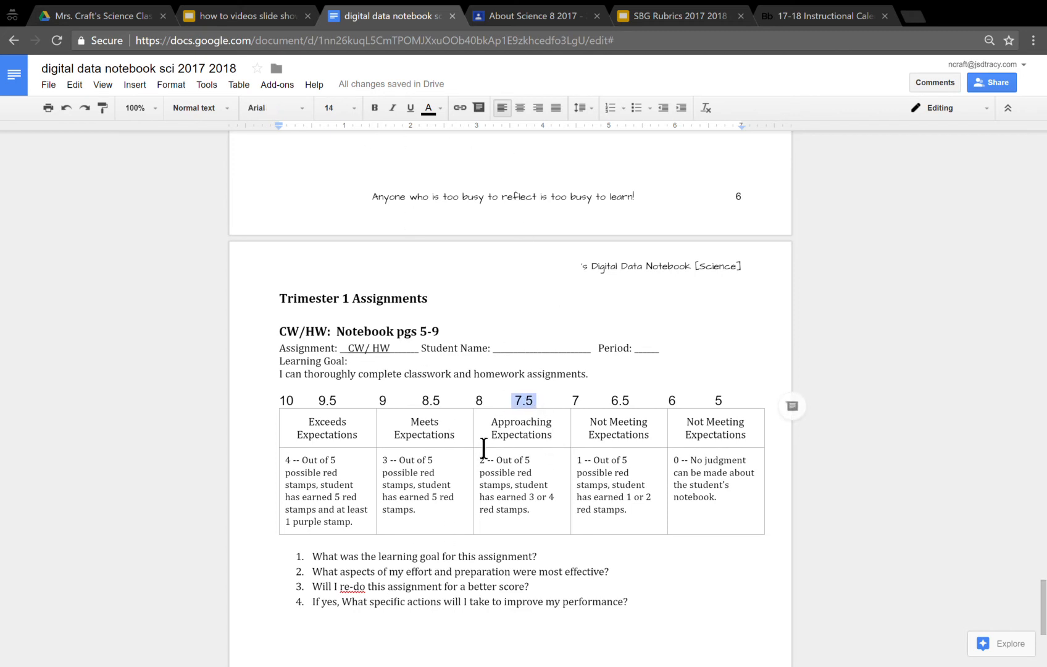
left_click(441, 108)
left_click(516, 135)
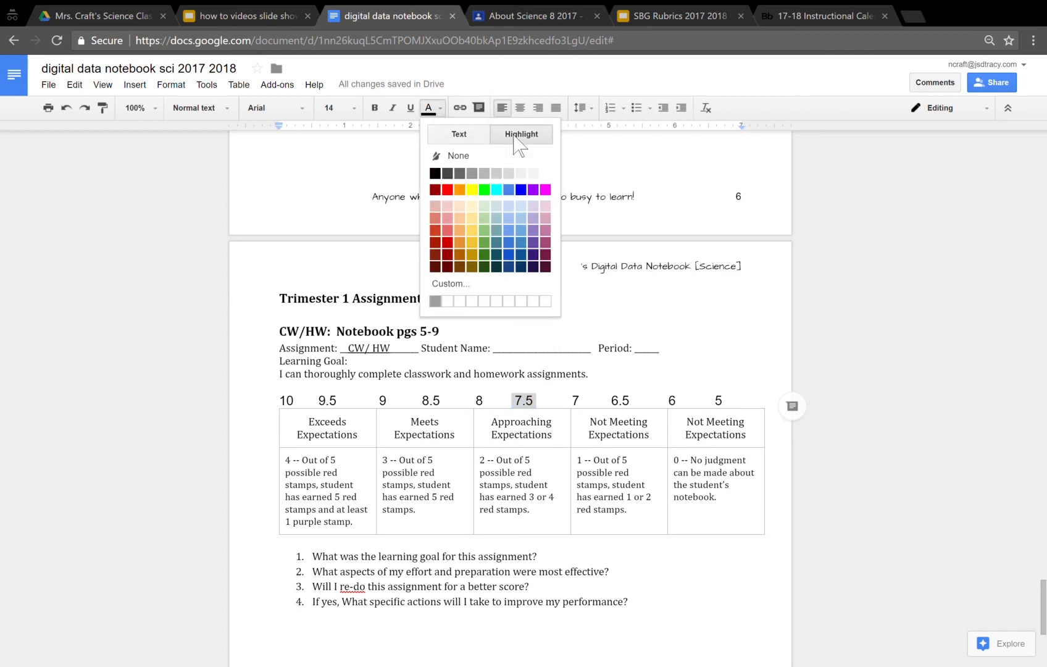
left_click(485, 206)
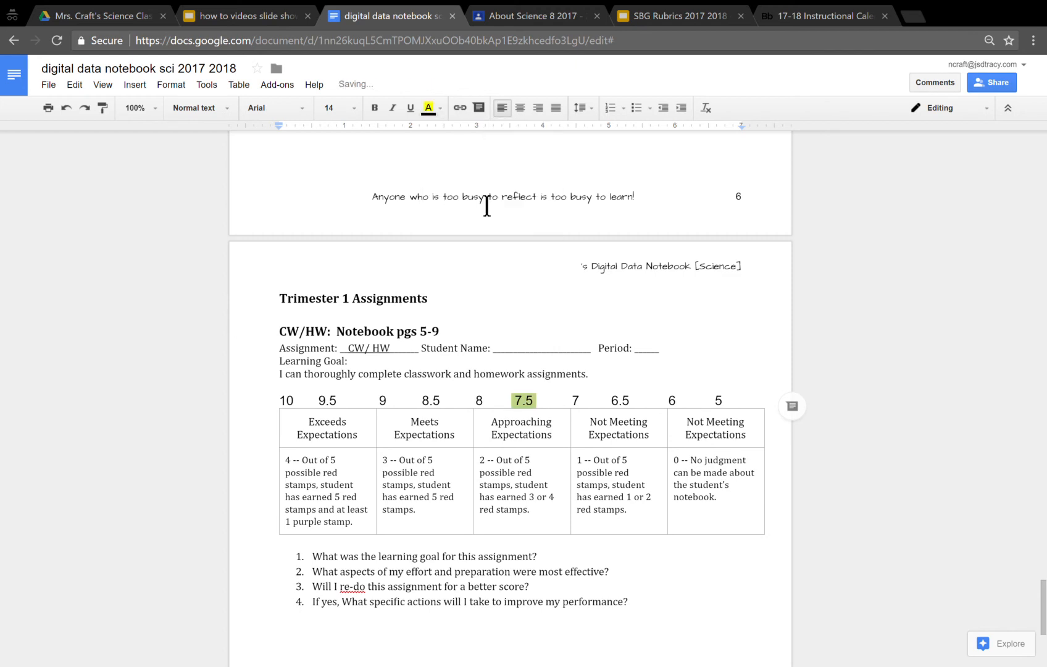
left_click(439, 109)
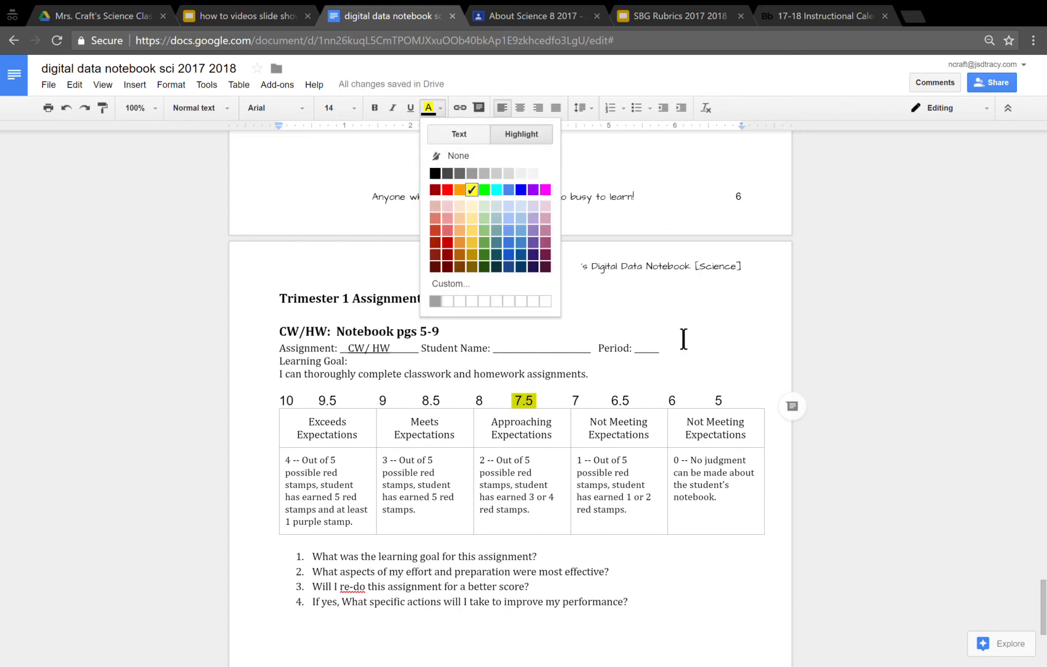
left_click_drag(685, 318, 684, 334)
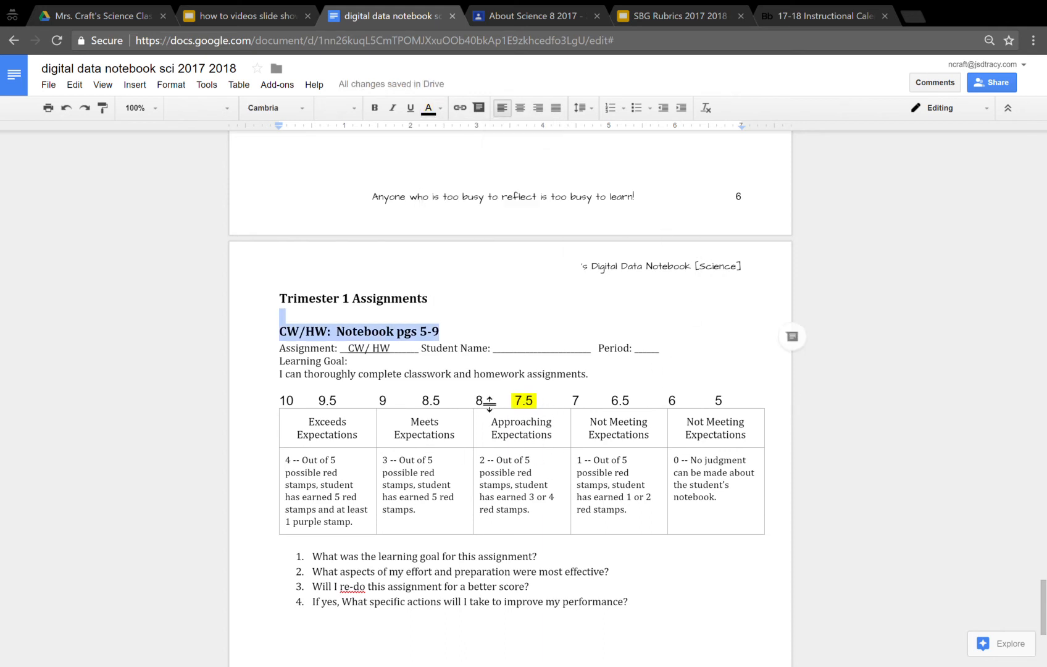
- Add the line "3 Red stamps and 0 purple stamps." directly below the learning goal sentence
left_click(625, 387)
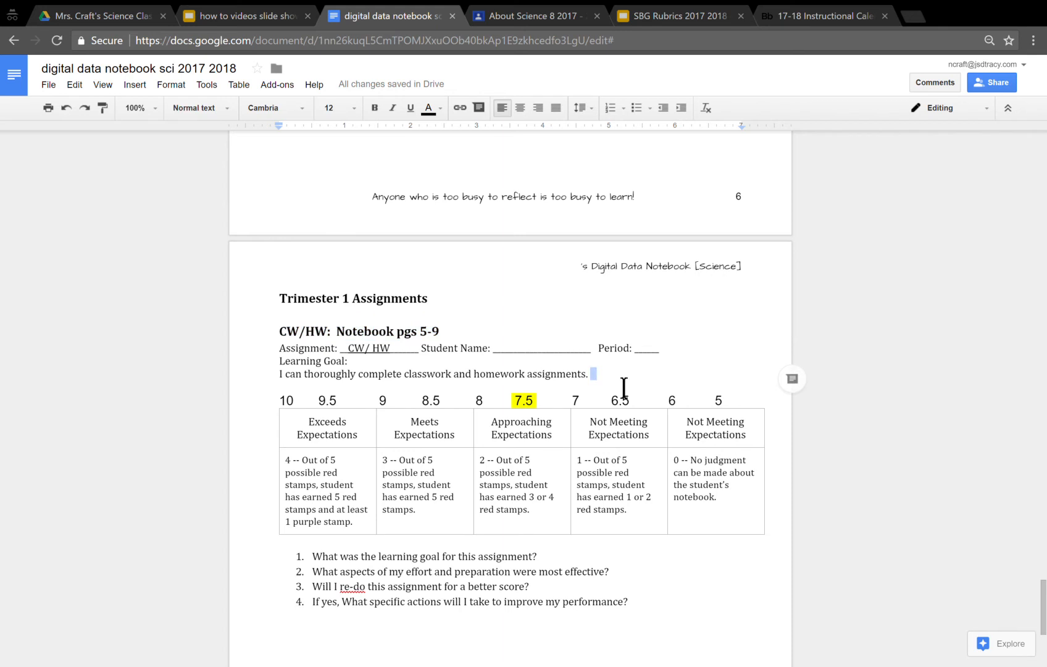
key("Return")
type("3 Red stamps and 0 purple stamps.")
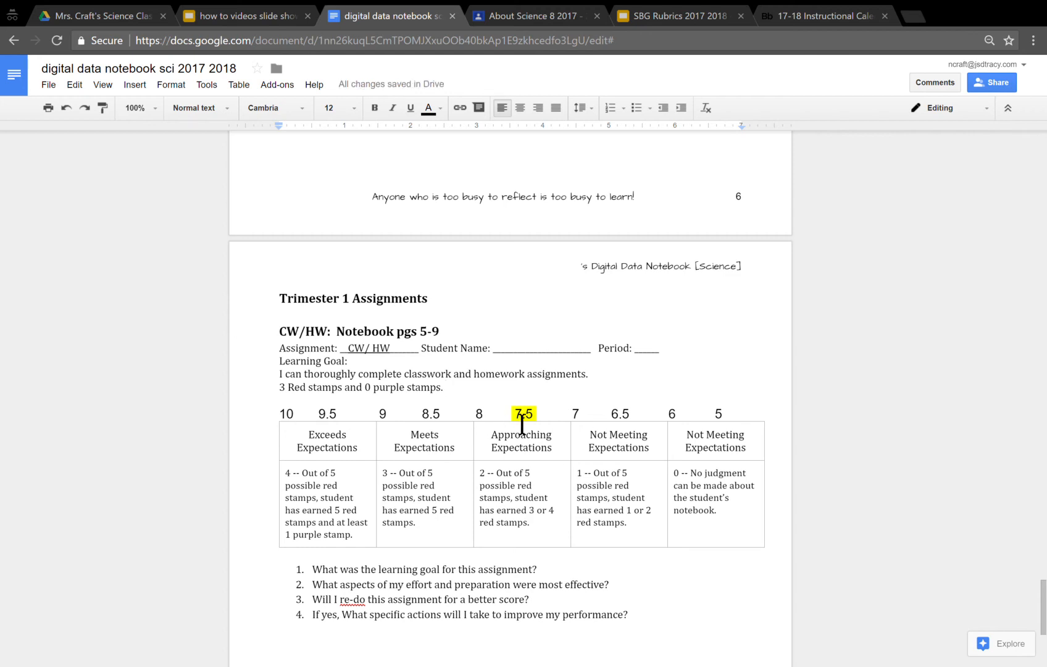
- Review the reflection questions and rubric levels of the CW/HW entry, and check the how-to slide on adding a rubric assignment
scroll(452, 533, "down", 2)
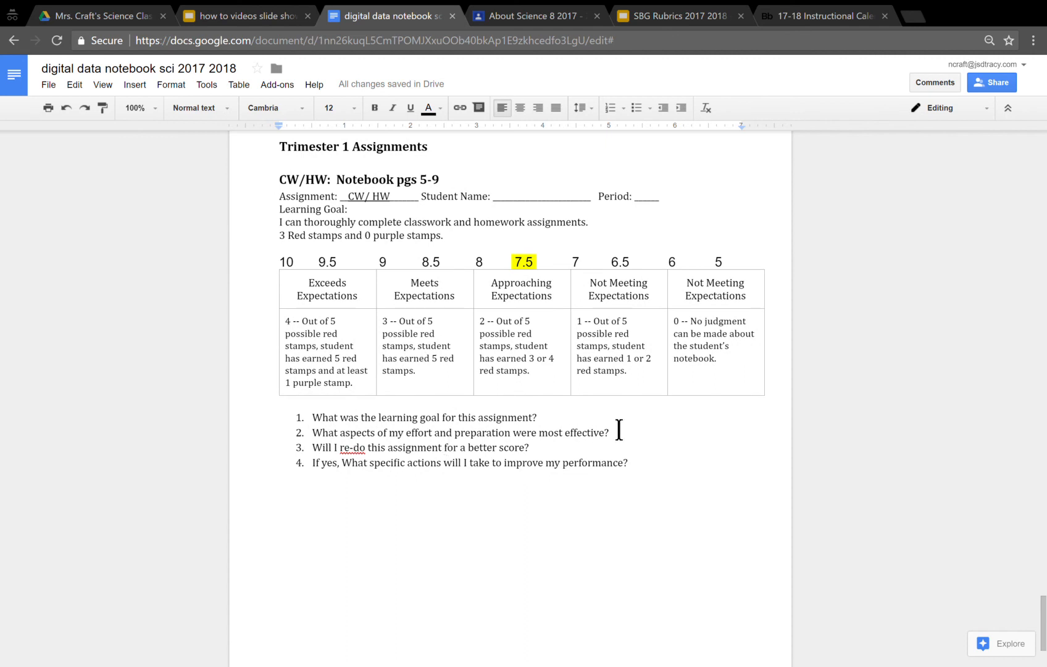
left_click(660, 467)
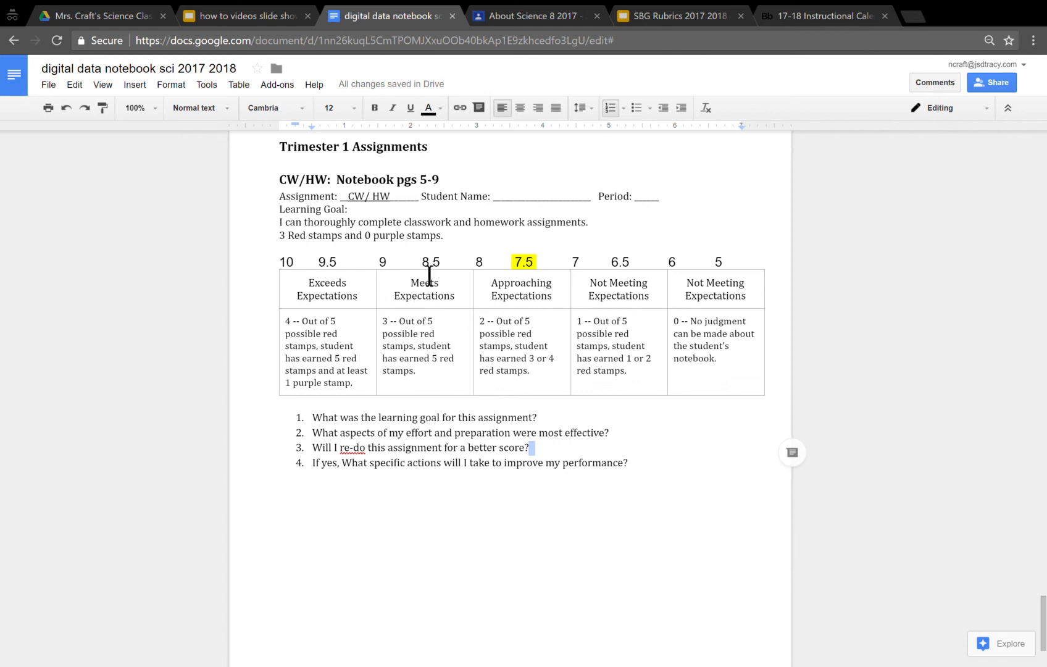
left_click_drag(420, 264, 442, 376)
left_click(449, 307)
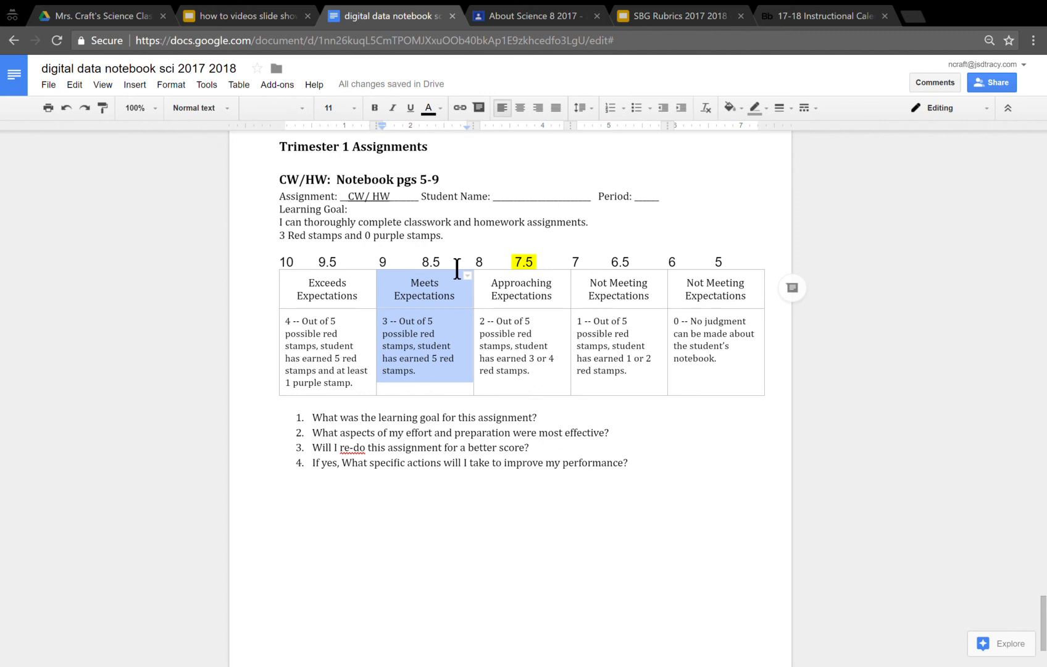
left_click(536, 272)
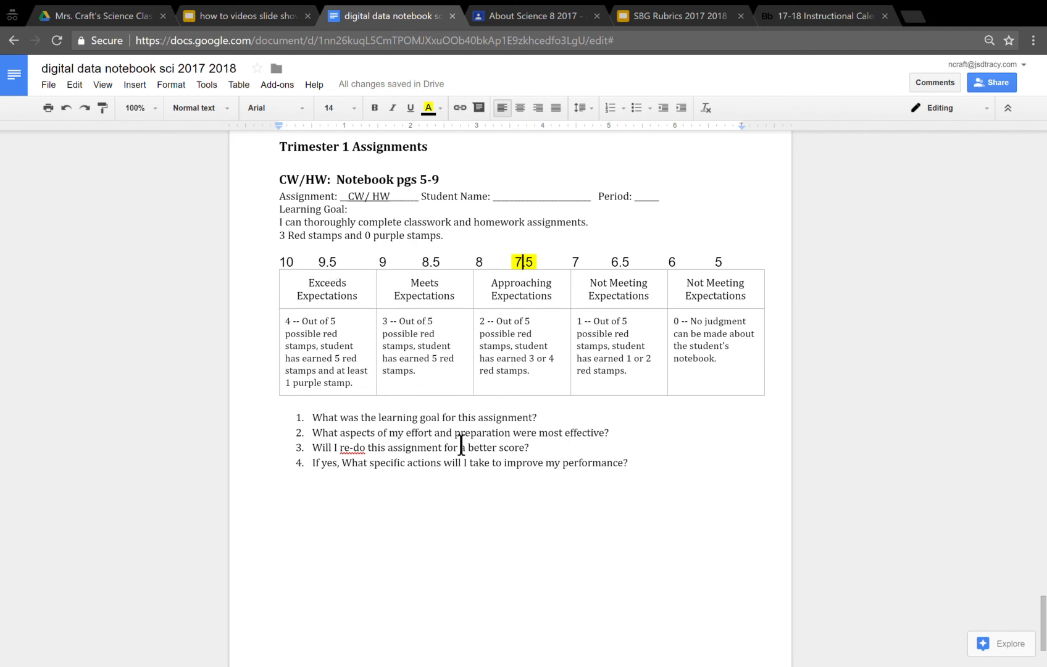
left_click(472, 415)
left_click(208, 15)
left_click(73, 386)
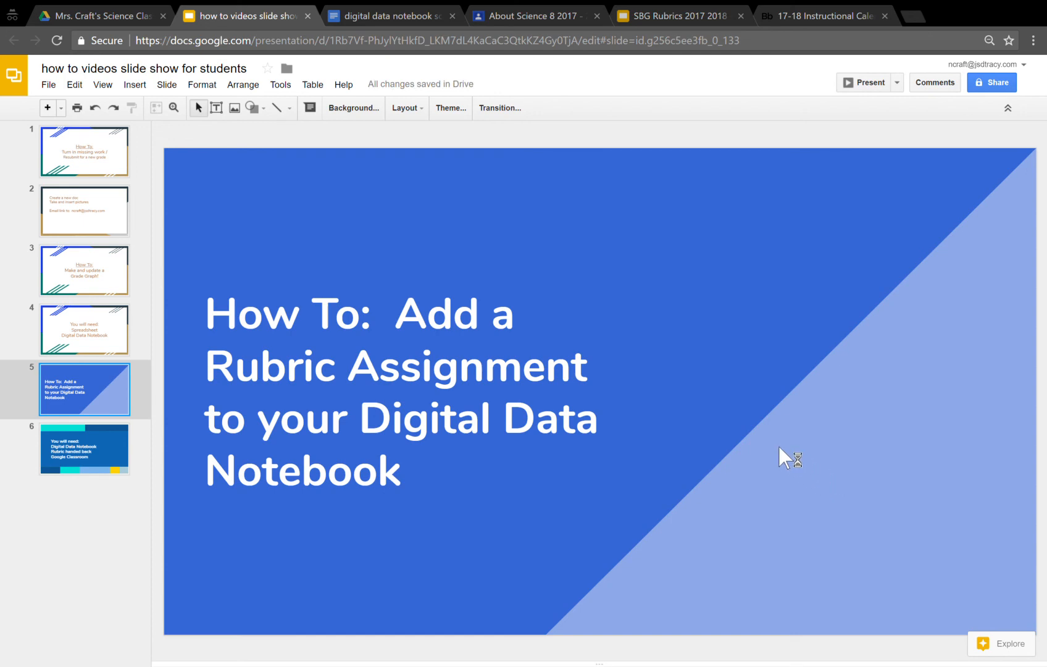
left_click(373, 17)
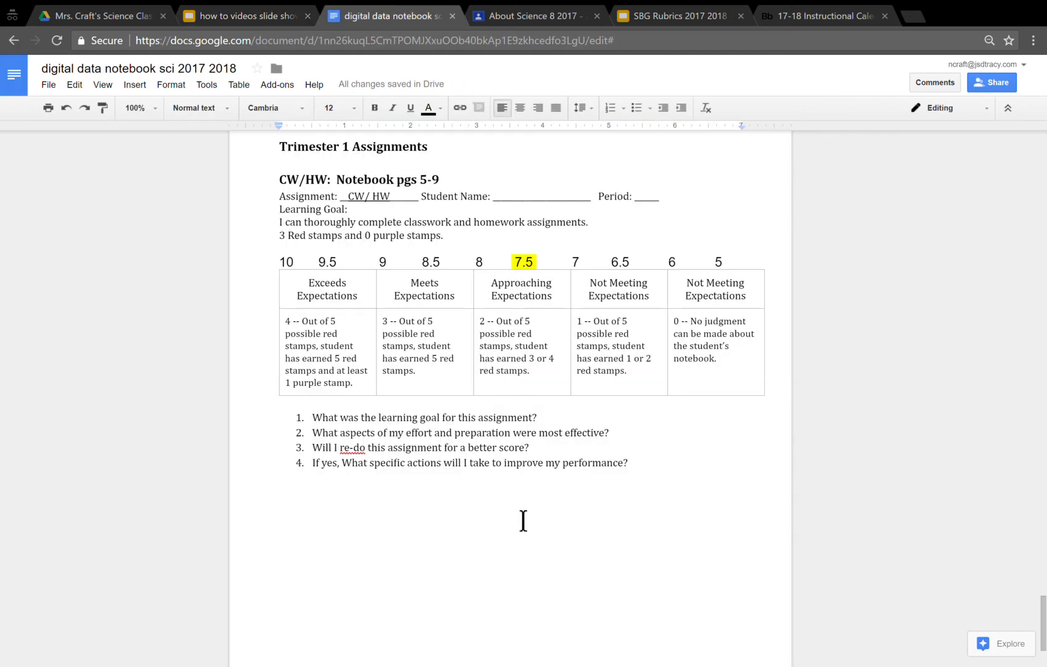
- Update the table of contents on the digital data notebook's first page to include the new CW/HW assignment heading
scroll(522, 525, "up", 3)
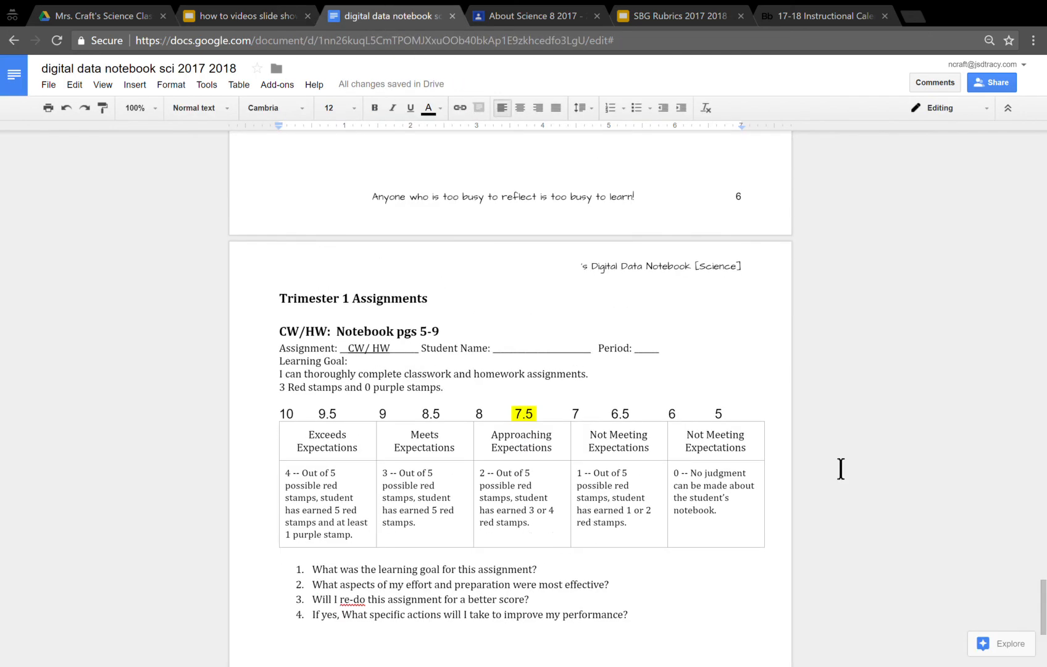
left_click_drag(1044, 604, 1044, 157)
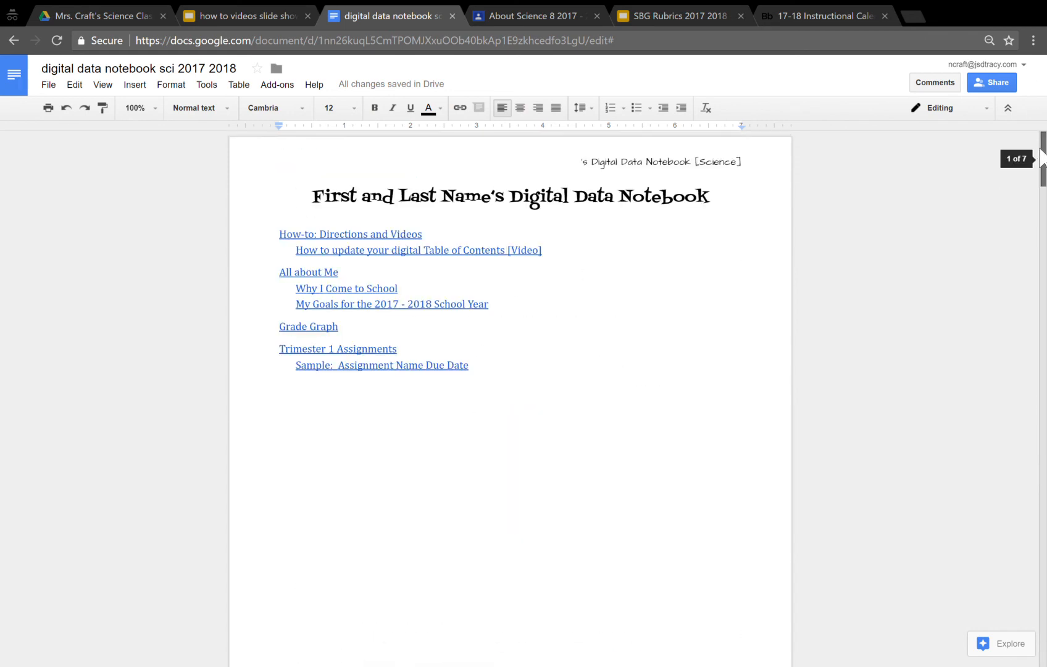
left_click(439, 365)
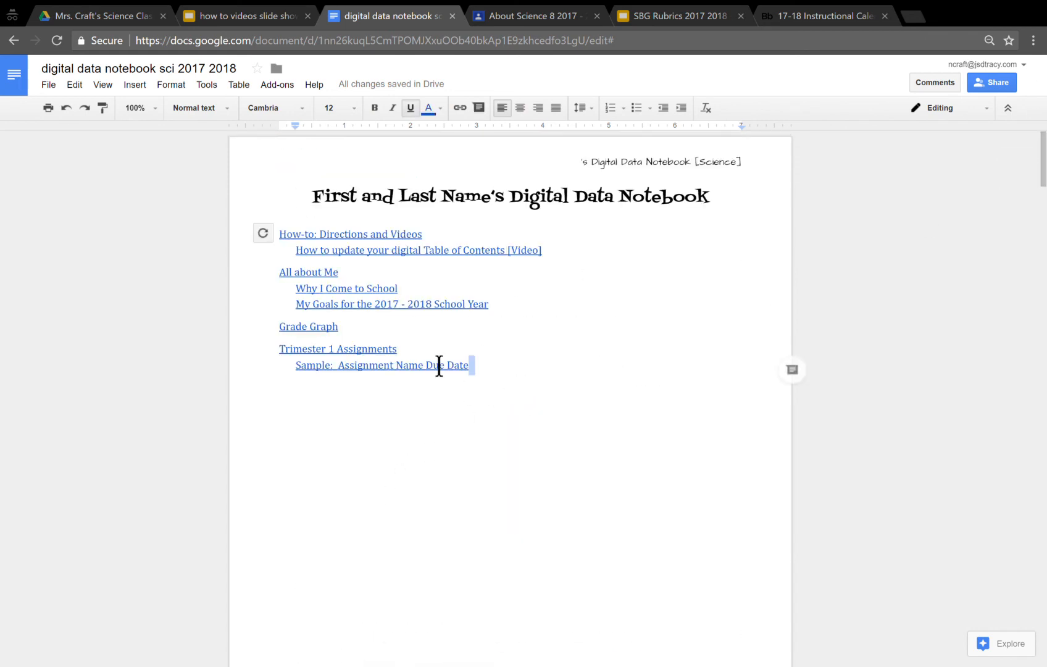
left_click(263, 233)
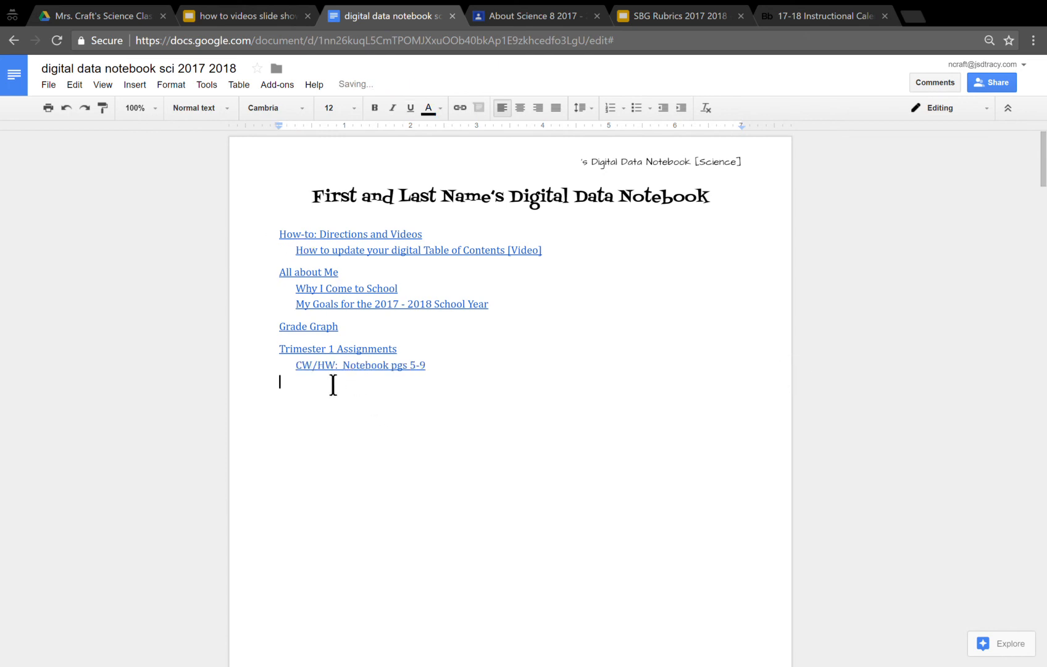